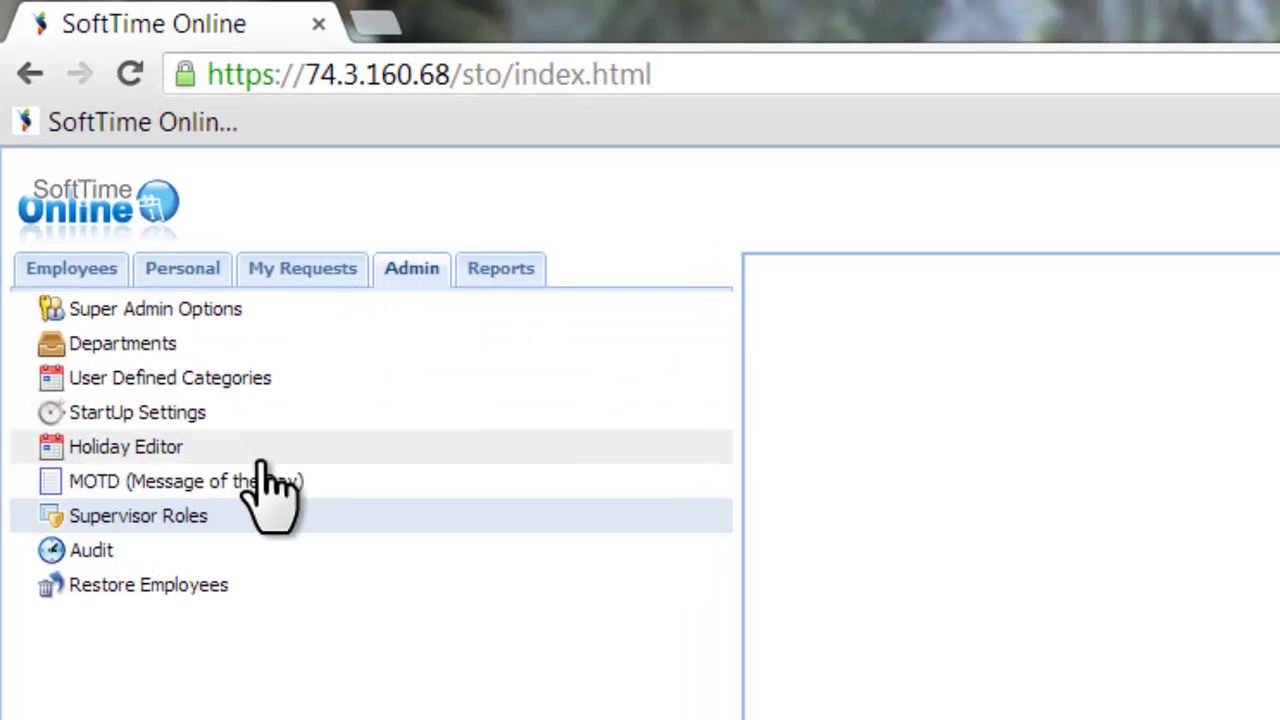
Open the Supervisor Roles editor and add a new role named "Department Supervisor"
click(223, 521)
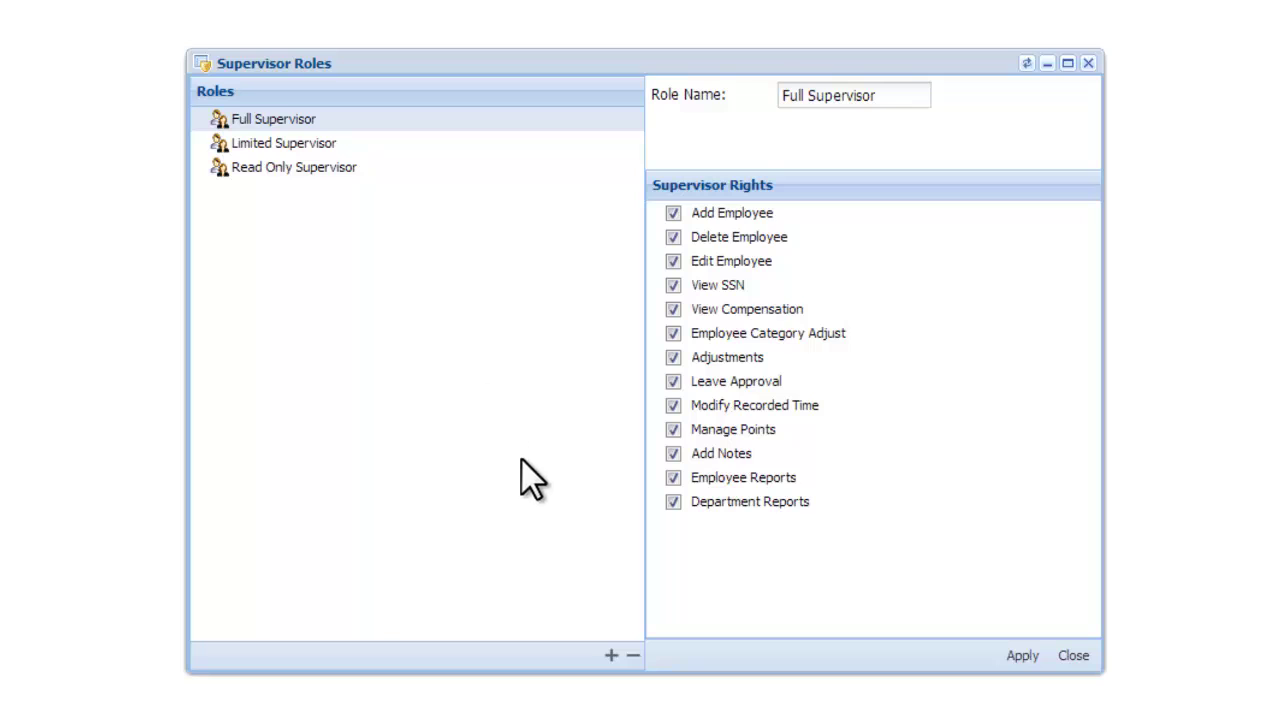
click(611, 656)
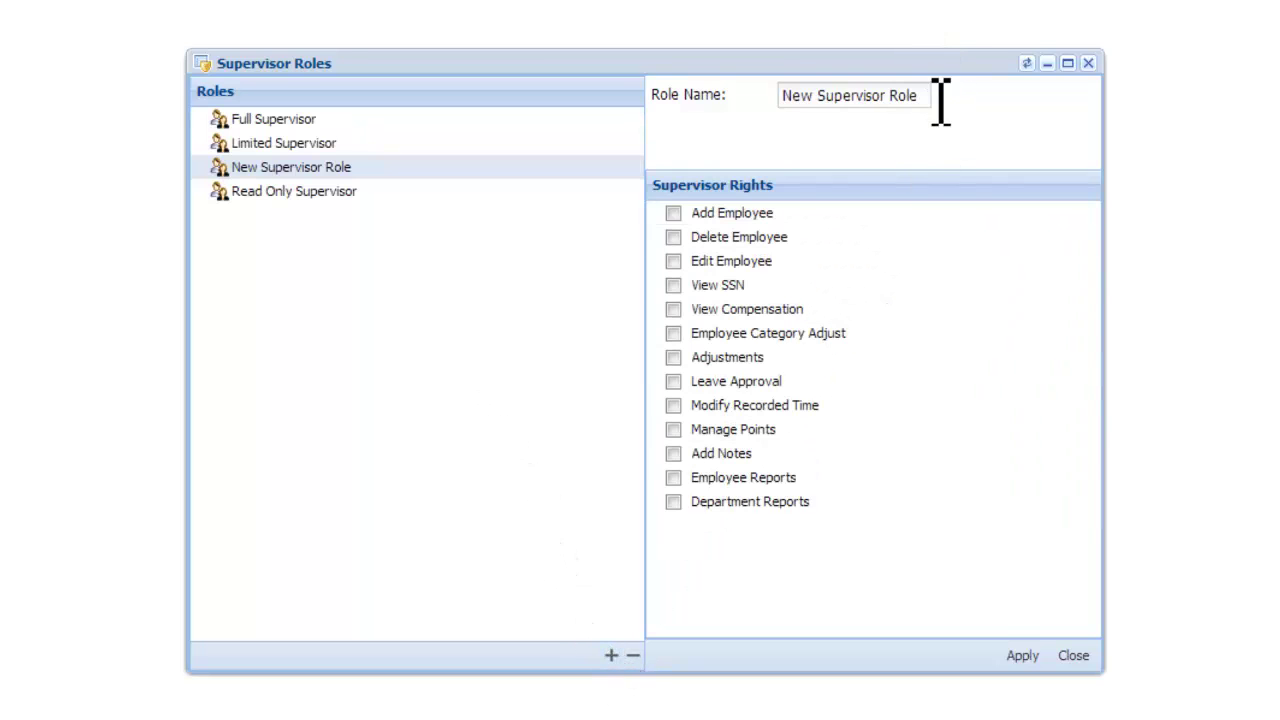
drag(923, 100, 651, 160)
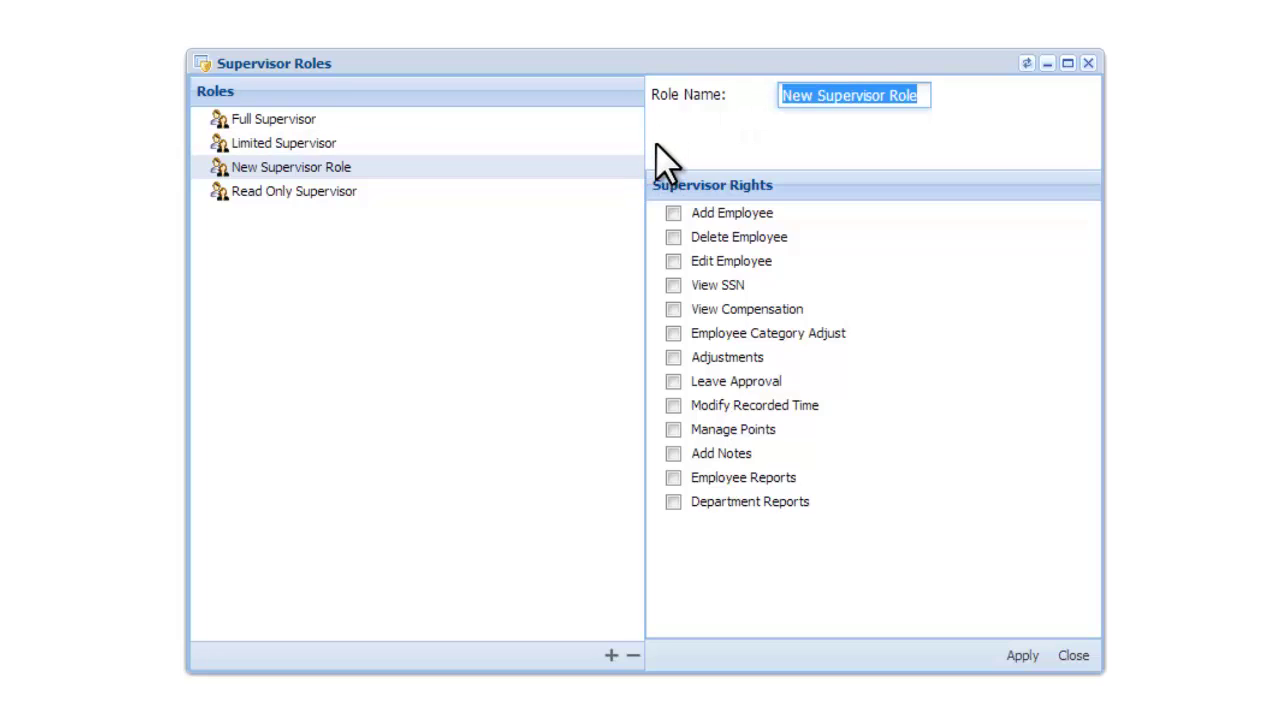
text(Departmen)
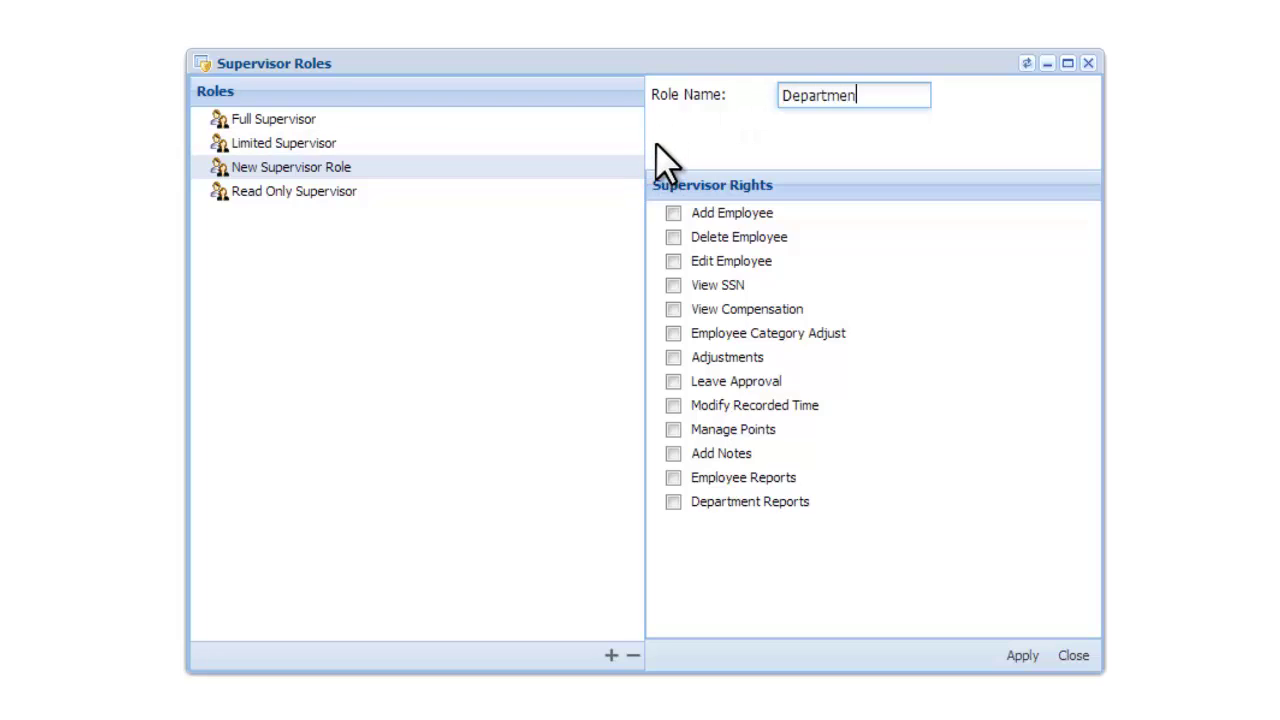
text(t Supervisor)
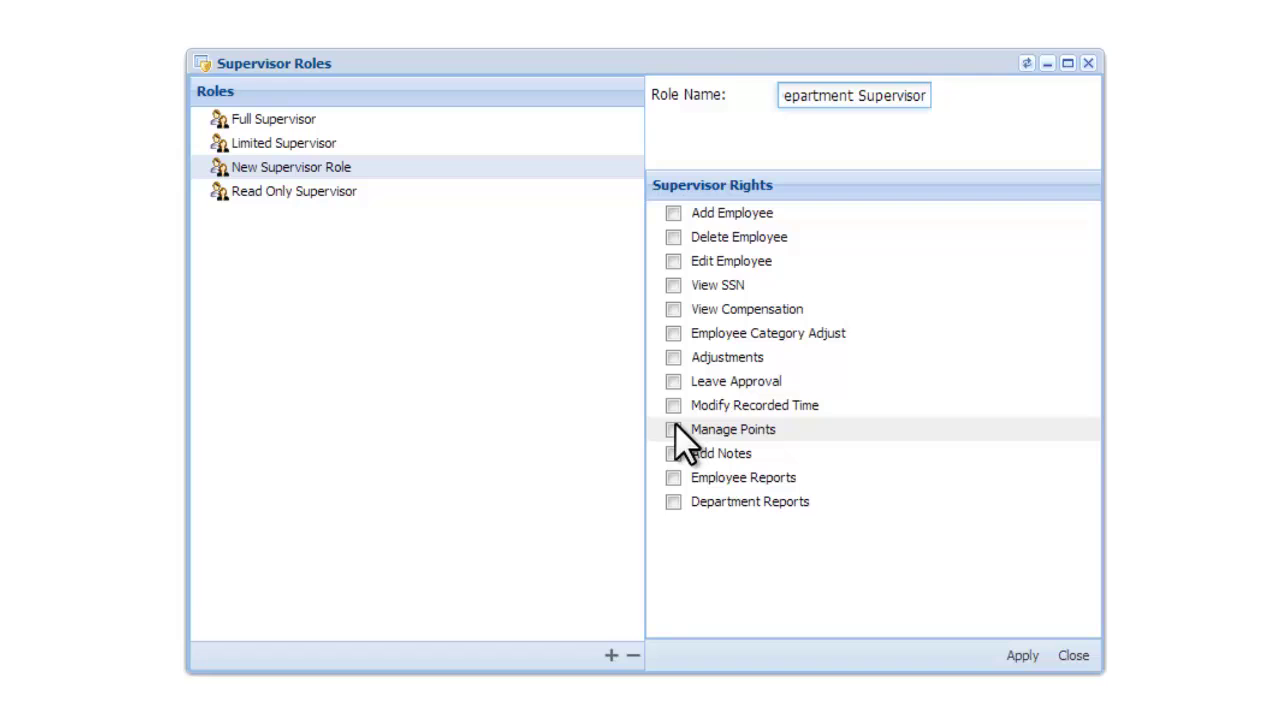
Grant the new role Delete Employee, Employee Category Adjust, View SSN, Manage Points, Department Reports and Edit Employee rights
click(673, 237)
click(673, 333)
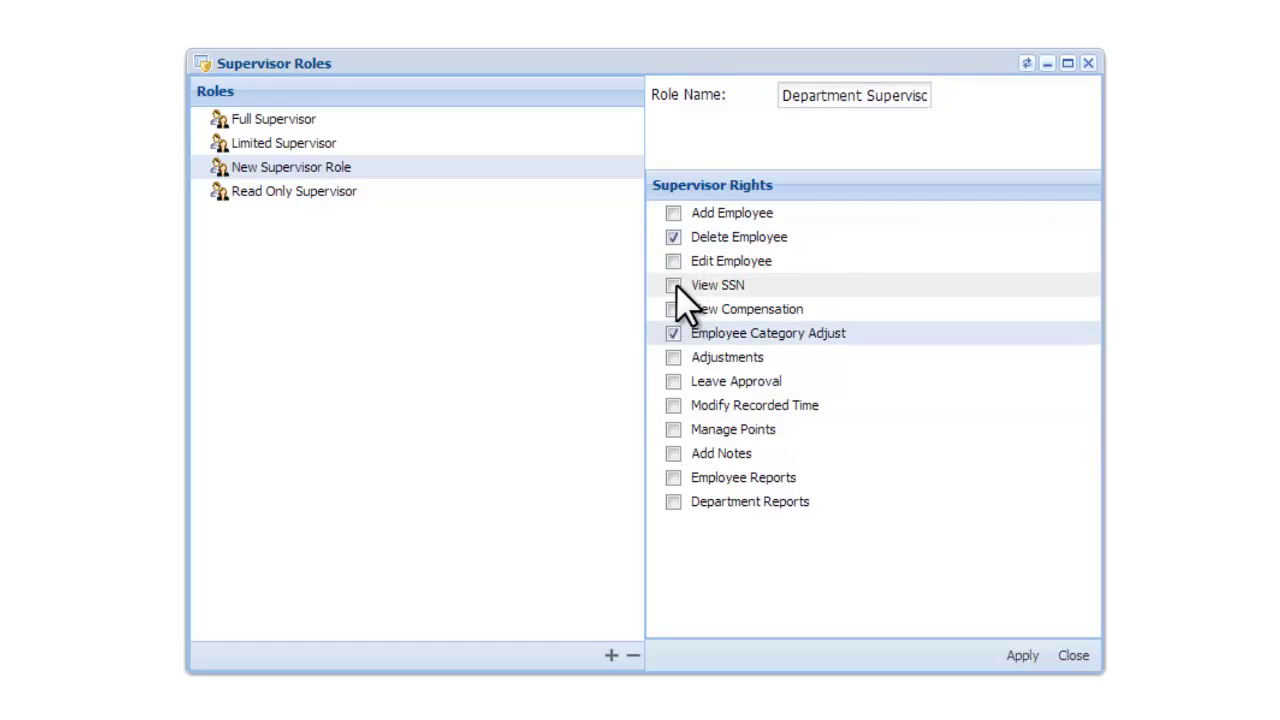
click(673, 285)
click(673, 429)
click(673, 501)
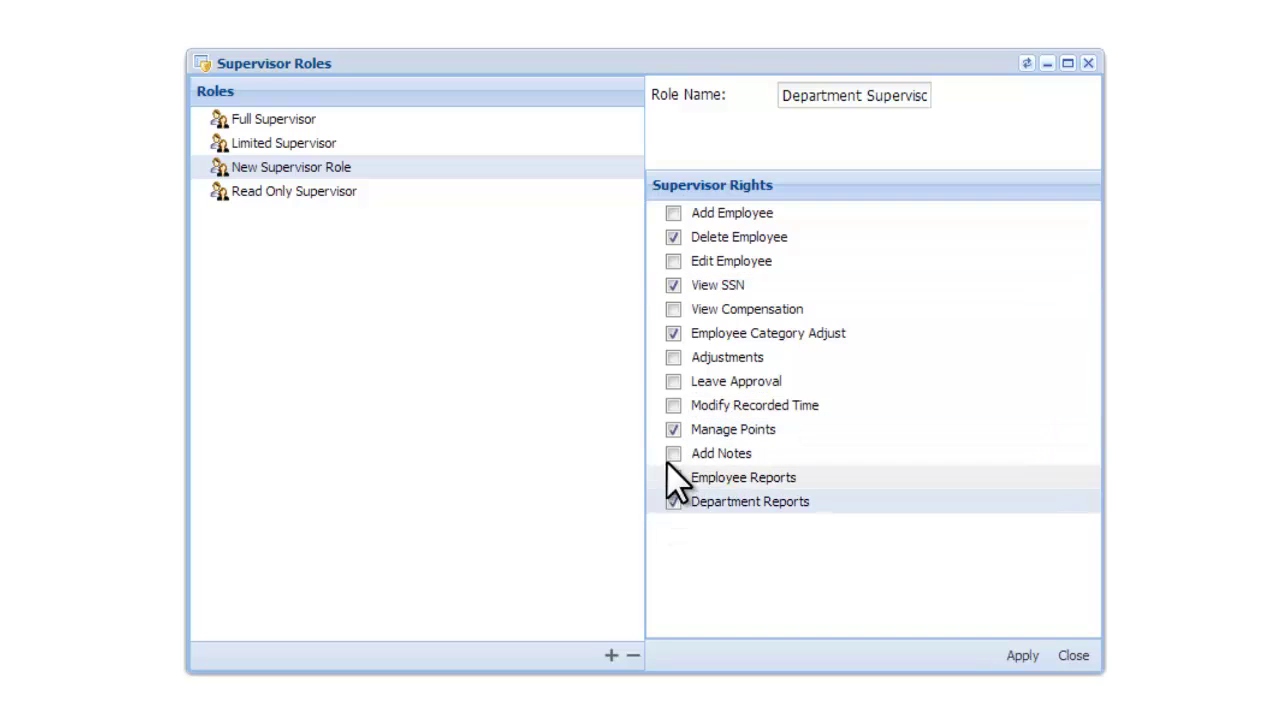
click(673, 261)
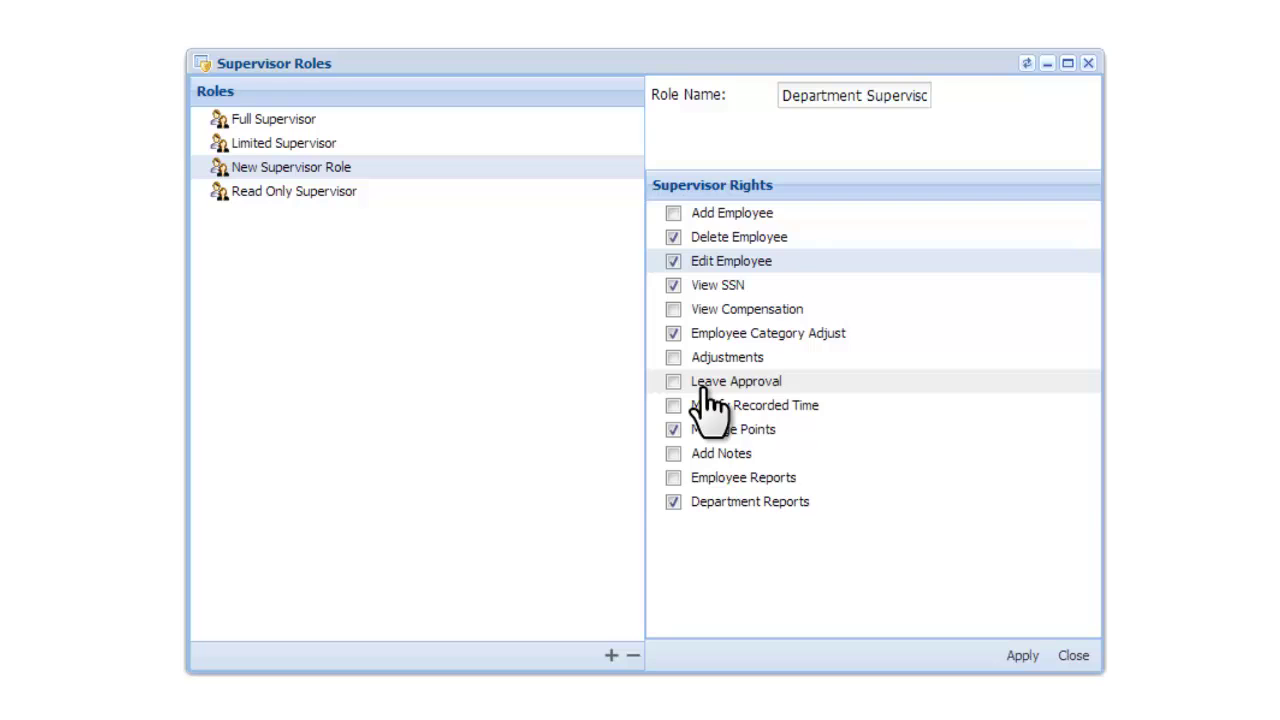
Clear all the rights granted to the new supervisor role
click(705, 386)
click(673, 429)
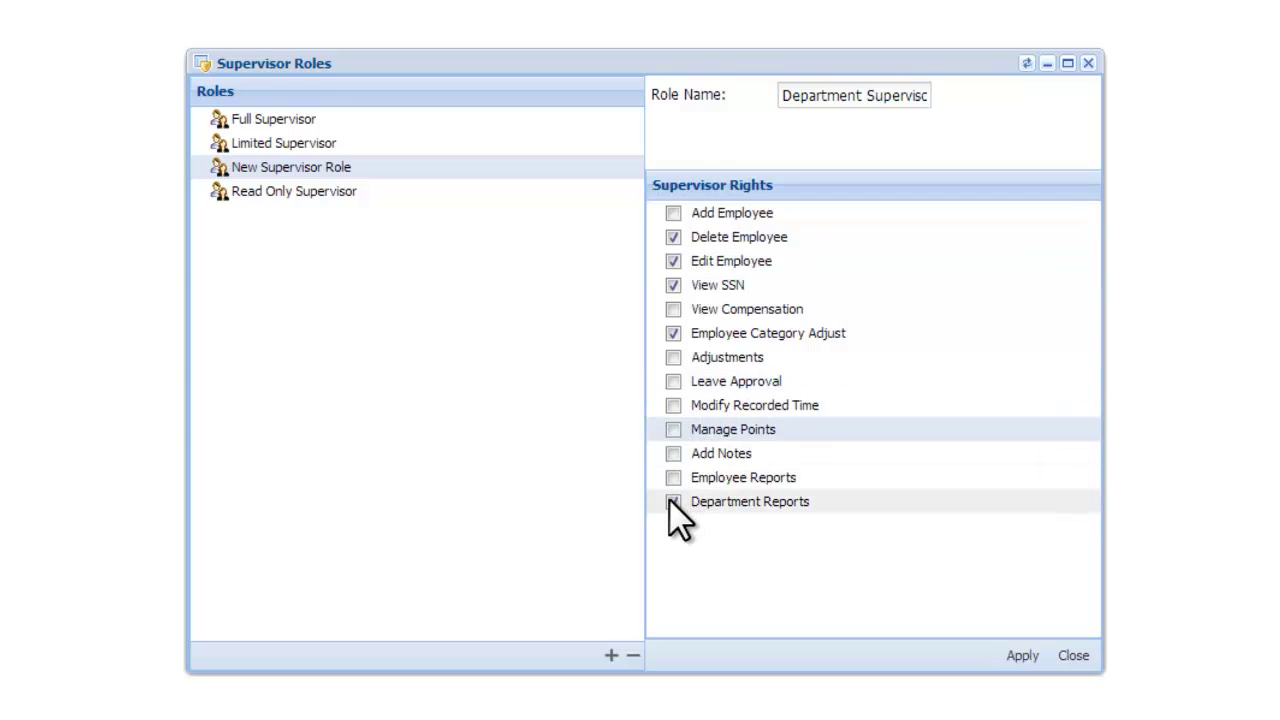
click(671, 500)
click(673, 237)
click(673, 261)
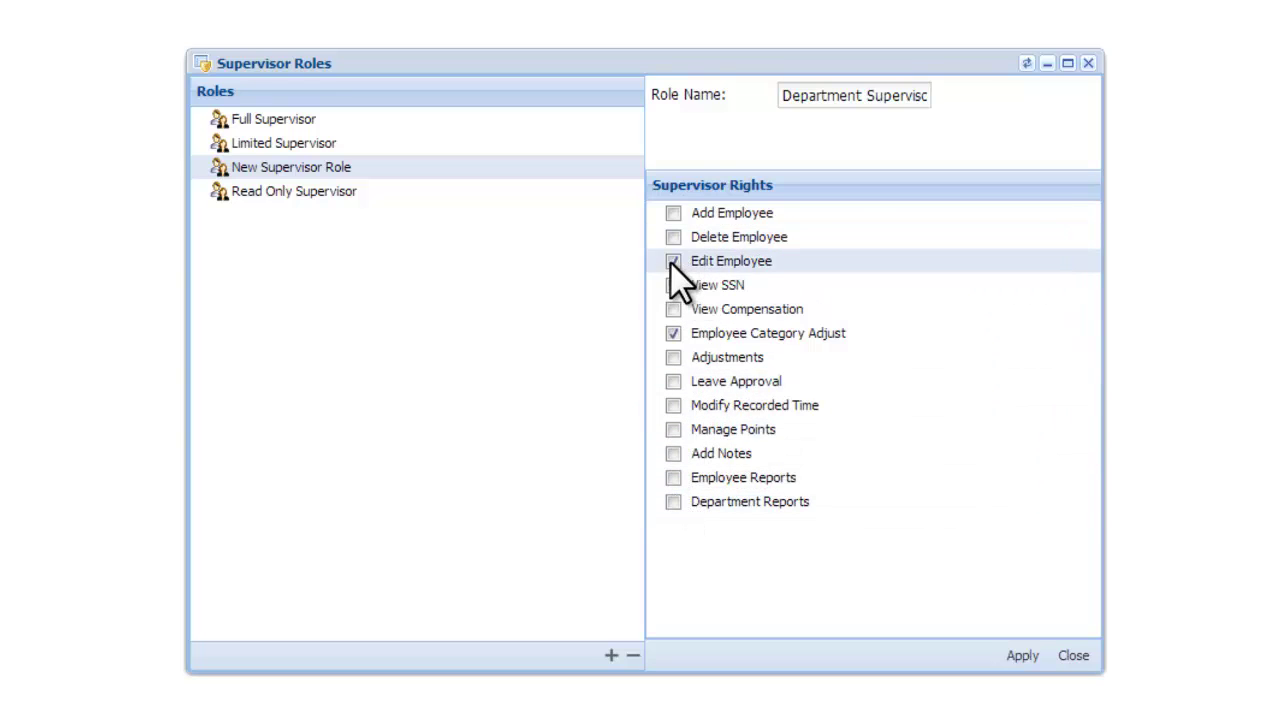
click(672, 285)
click(673, 333)
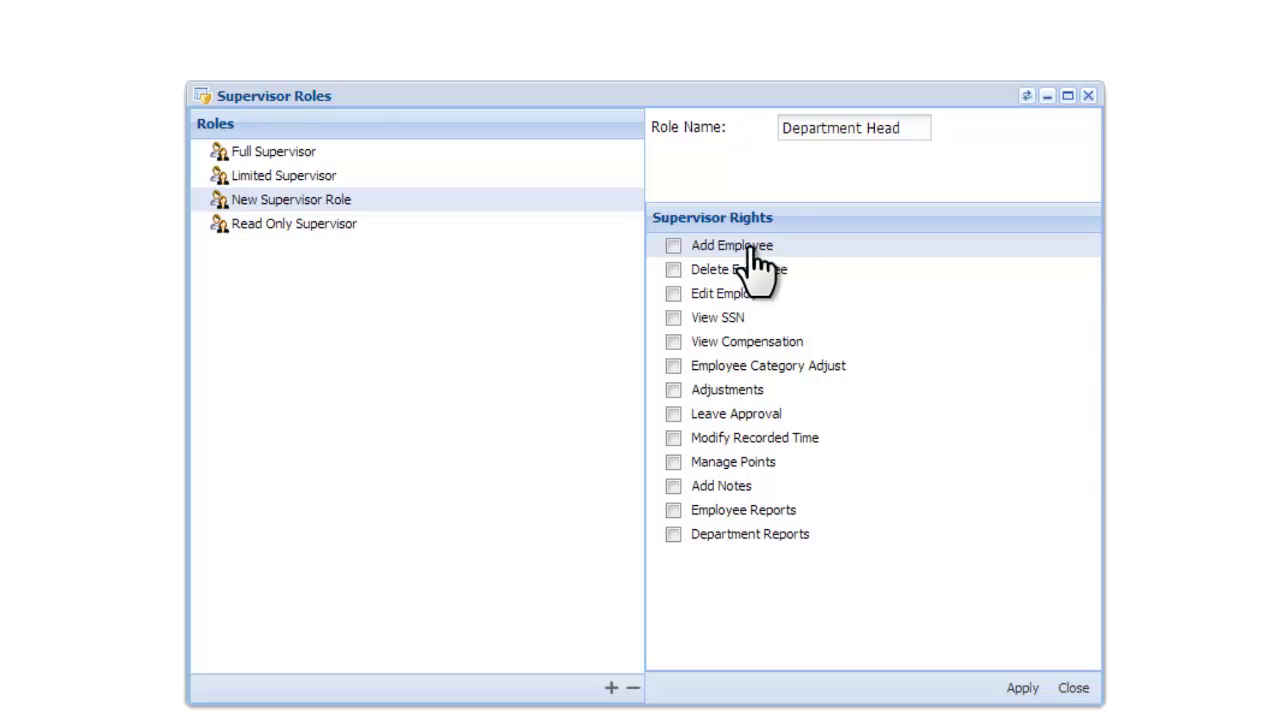
Grant the Department Head role the Add Employee and Delete Employee rights, with Edit Employee cleared
click(674, 247)
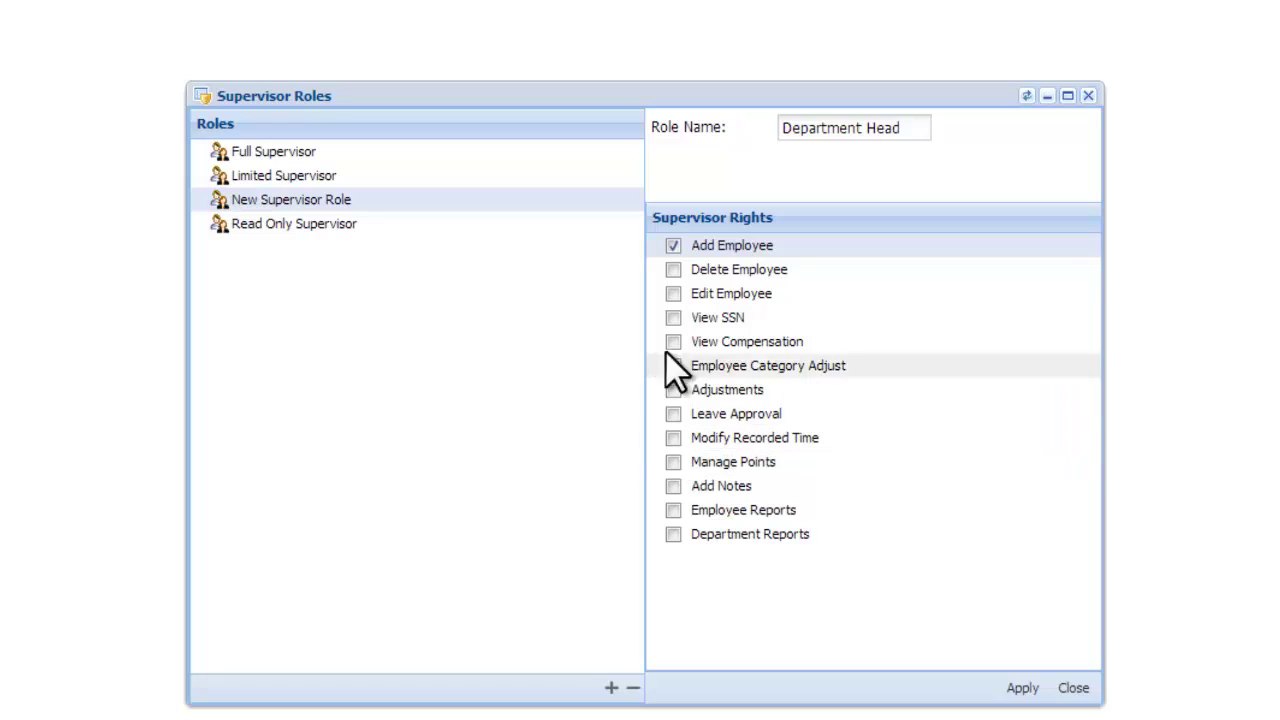
click(672, 270)
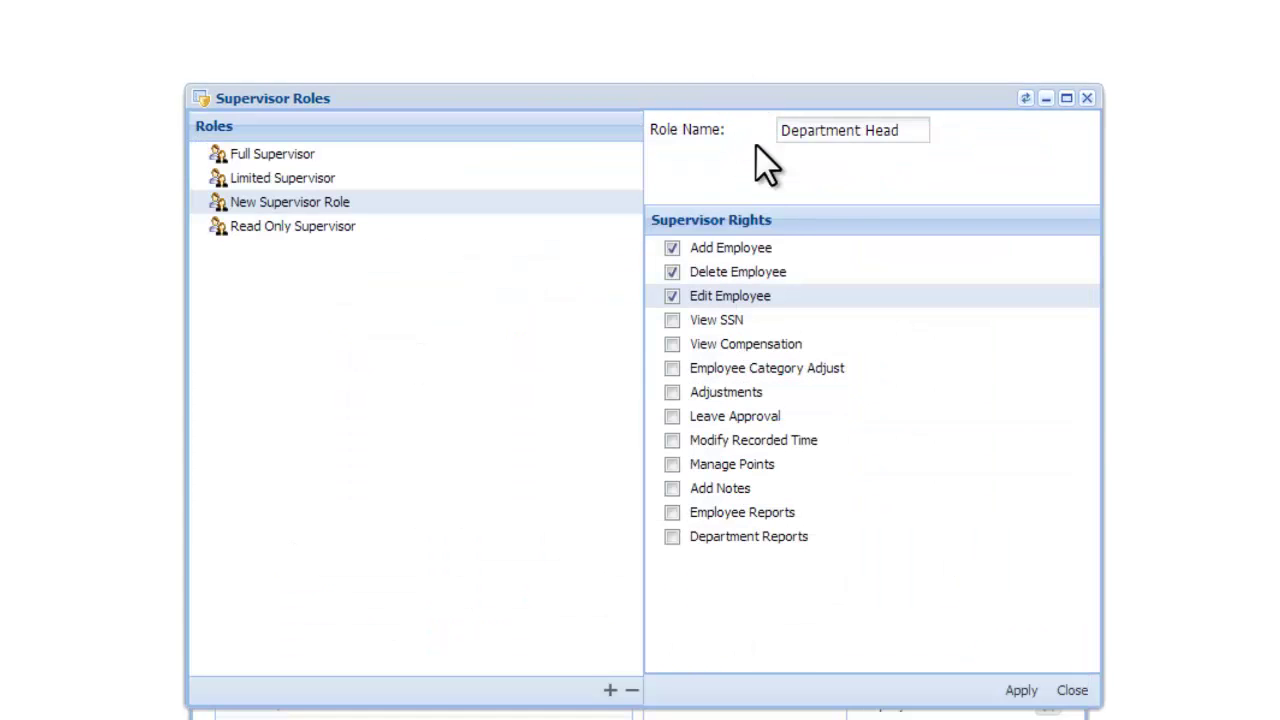
click(672, 296)
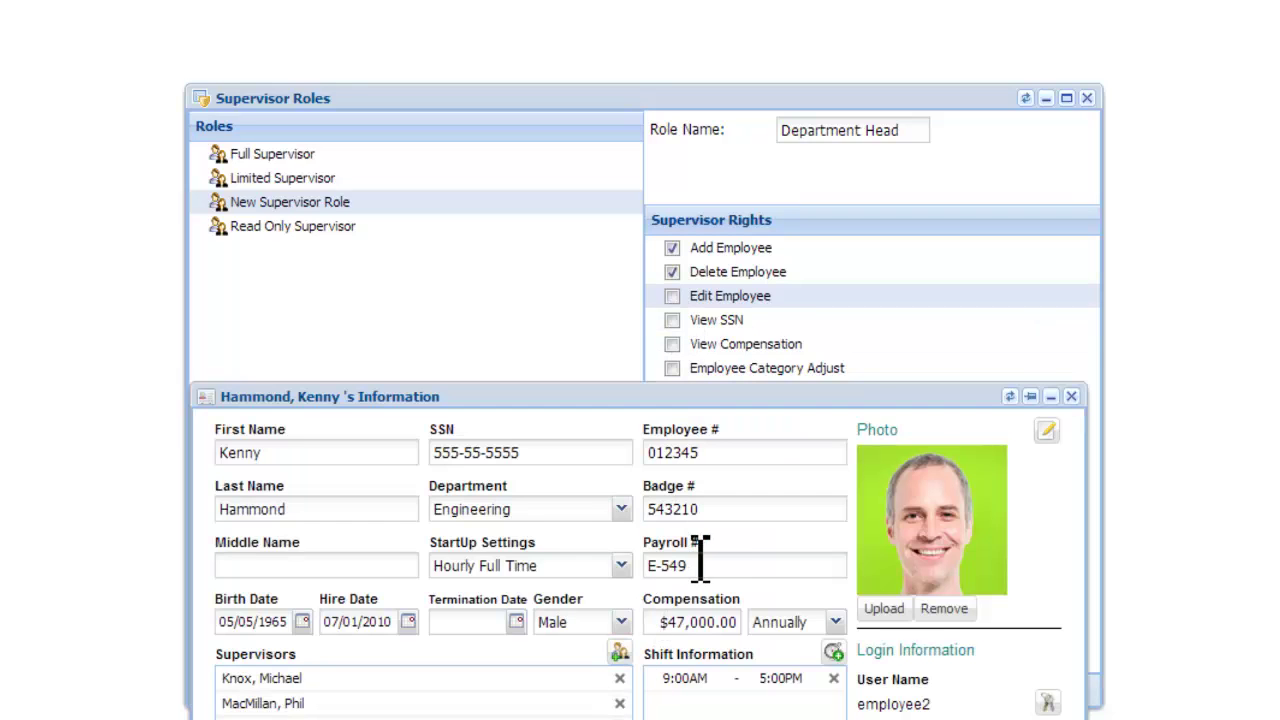
Enable View Compensation for the Department Head role with View SSN off, and close the employee's information window
click(676, 325)
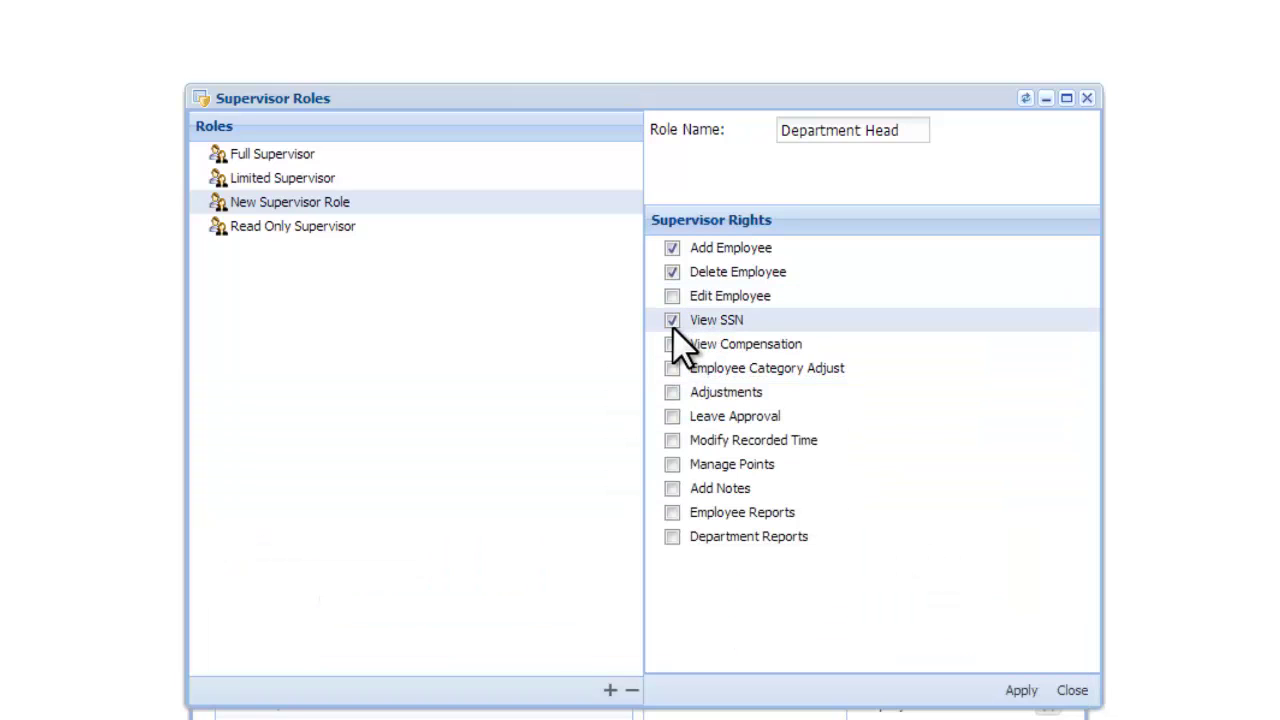
click(671, 344)
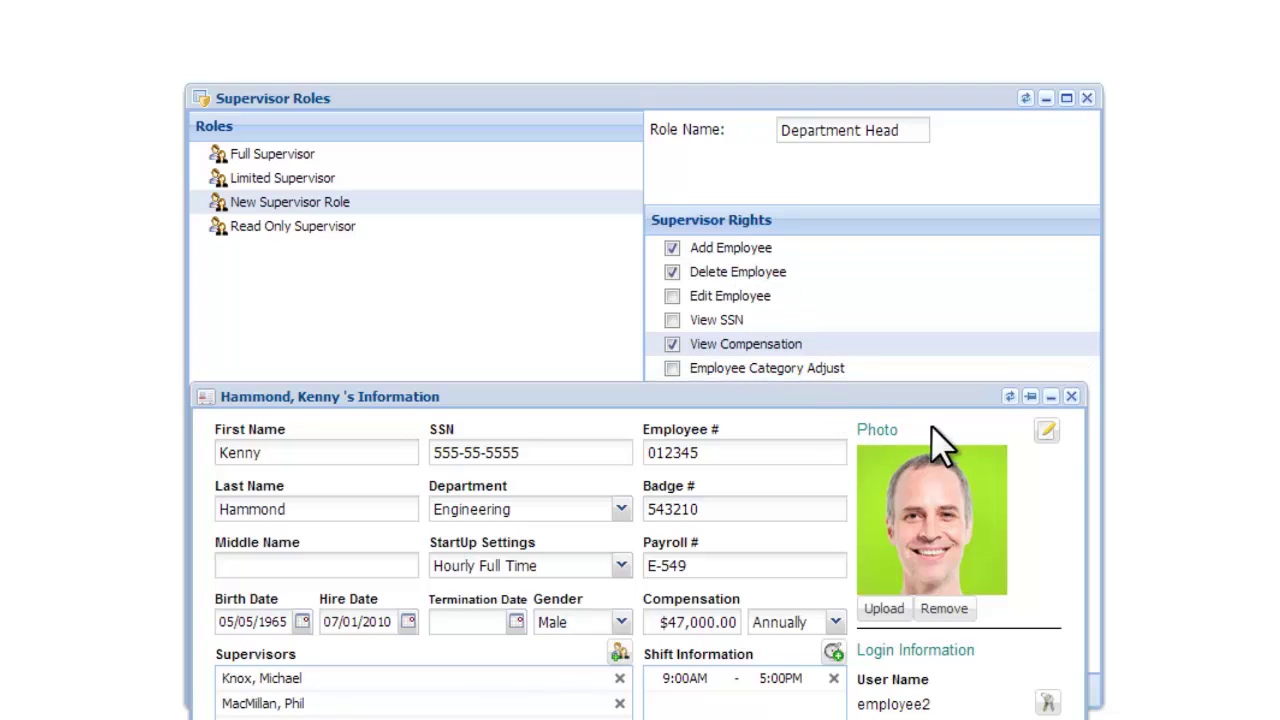
click(1071, 397)
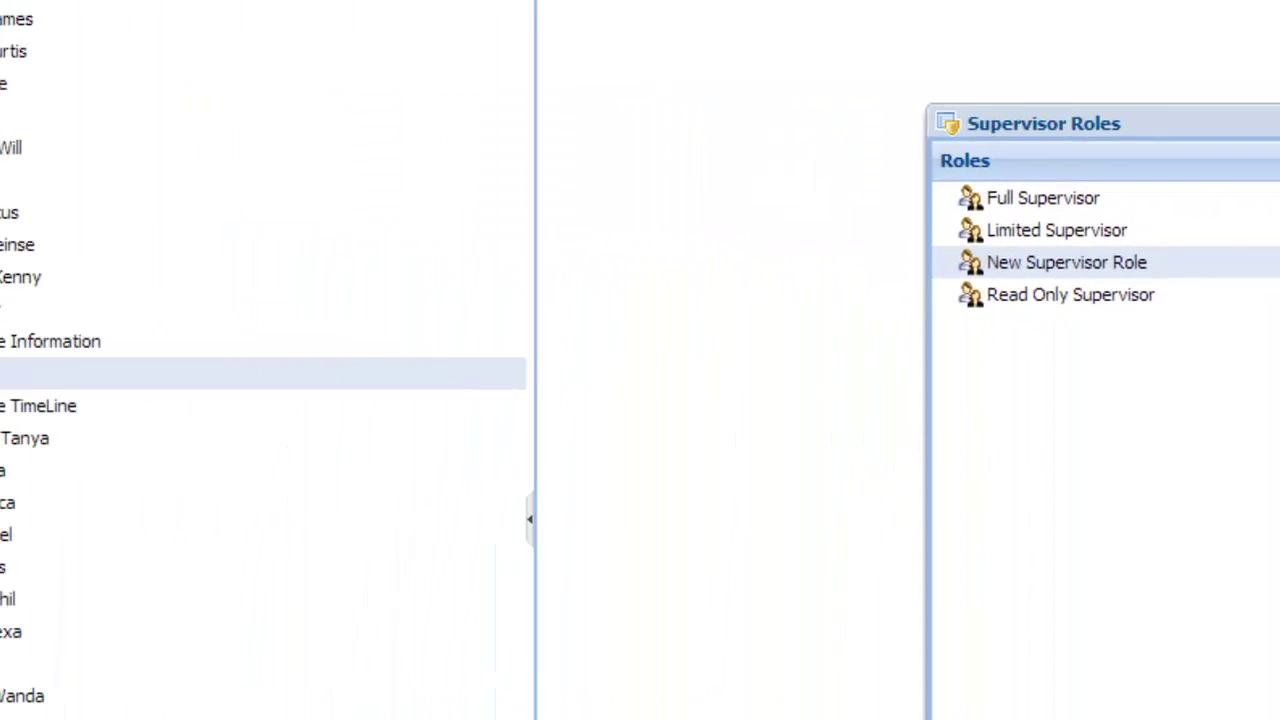
Examine the Engineering employee's Vacation category setup from the FYI view, including the accrual rule's frequency options
double_click(10, 373)
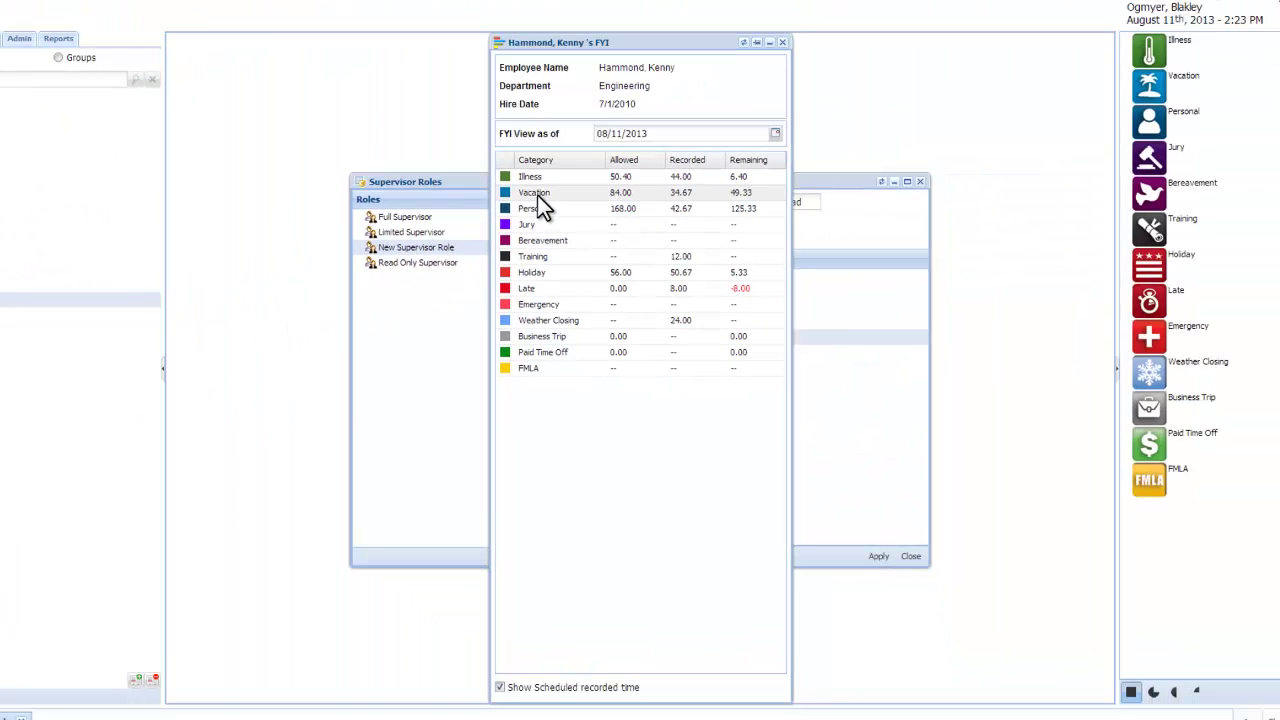
double_click(538, 196)
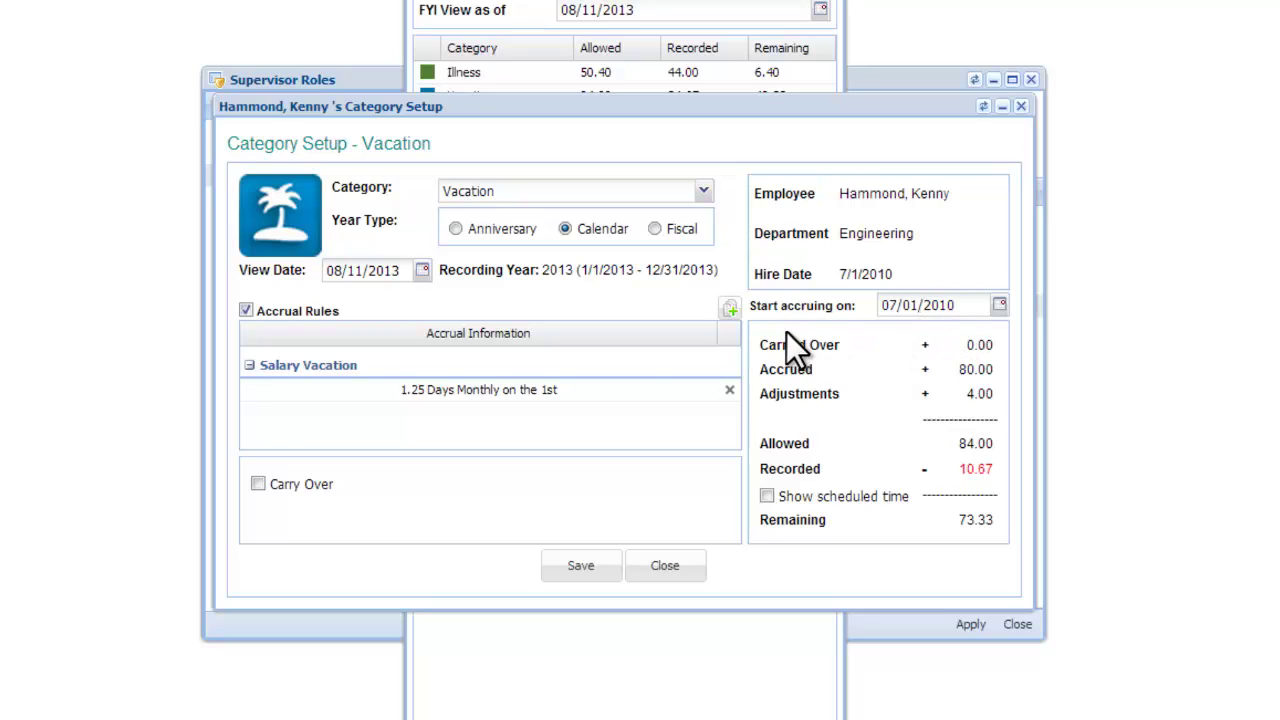
double_click(522, 390)
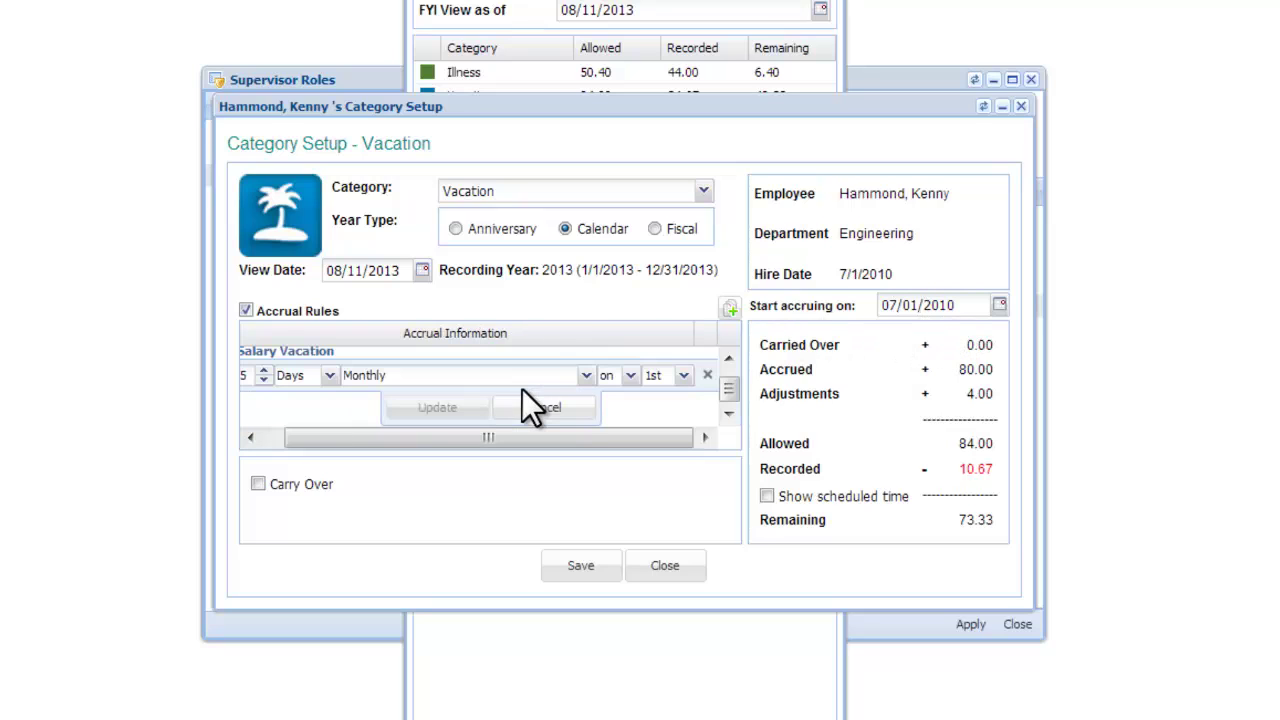
click(587, 380)
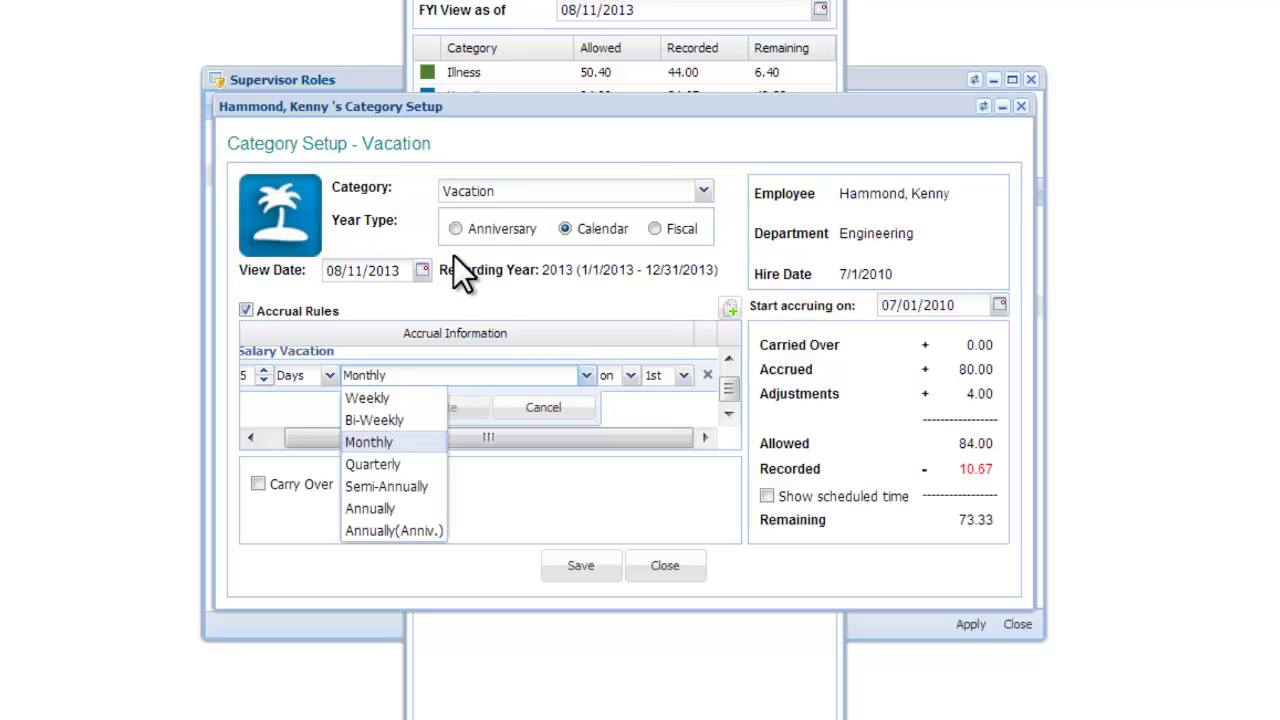
Return to the Supervisor Roles window and enable the Employee Category Adjust right for the Department Head role
click(348, 79)
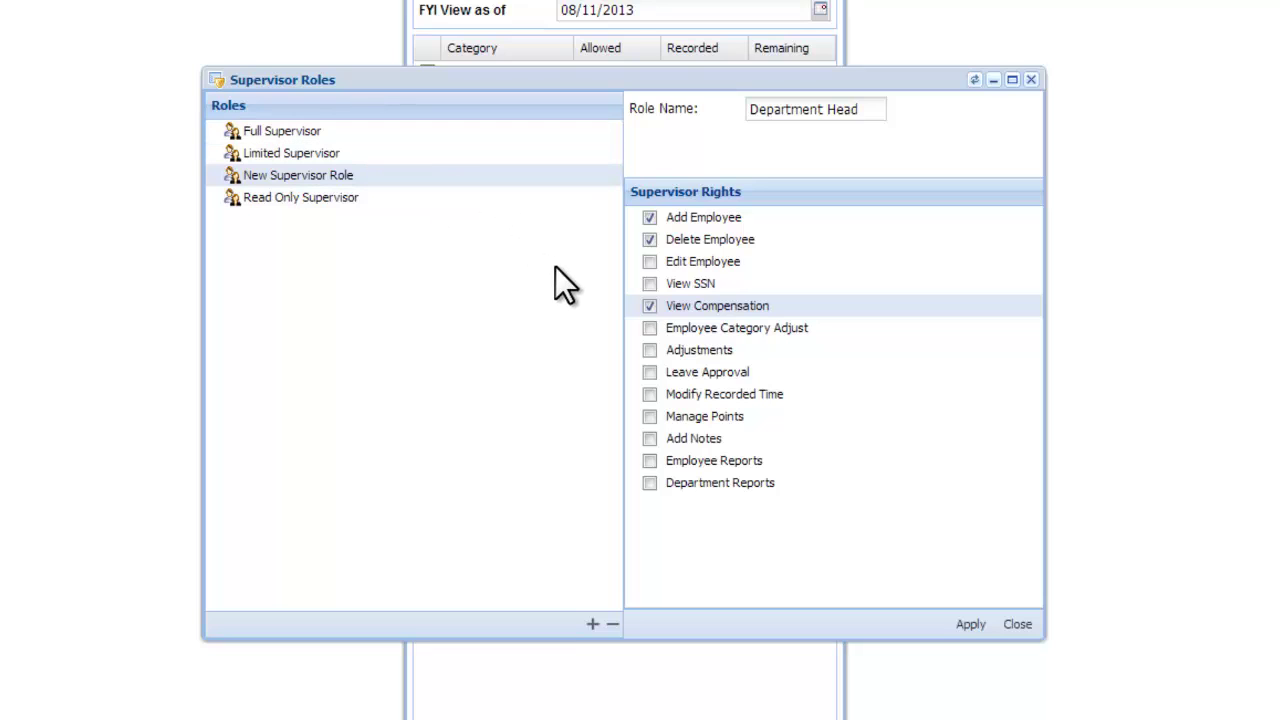
click(649, 328)
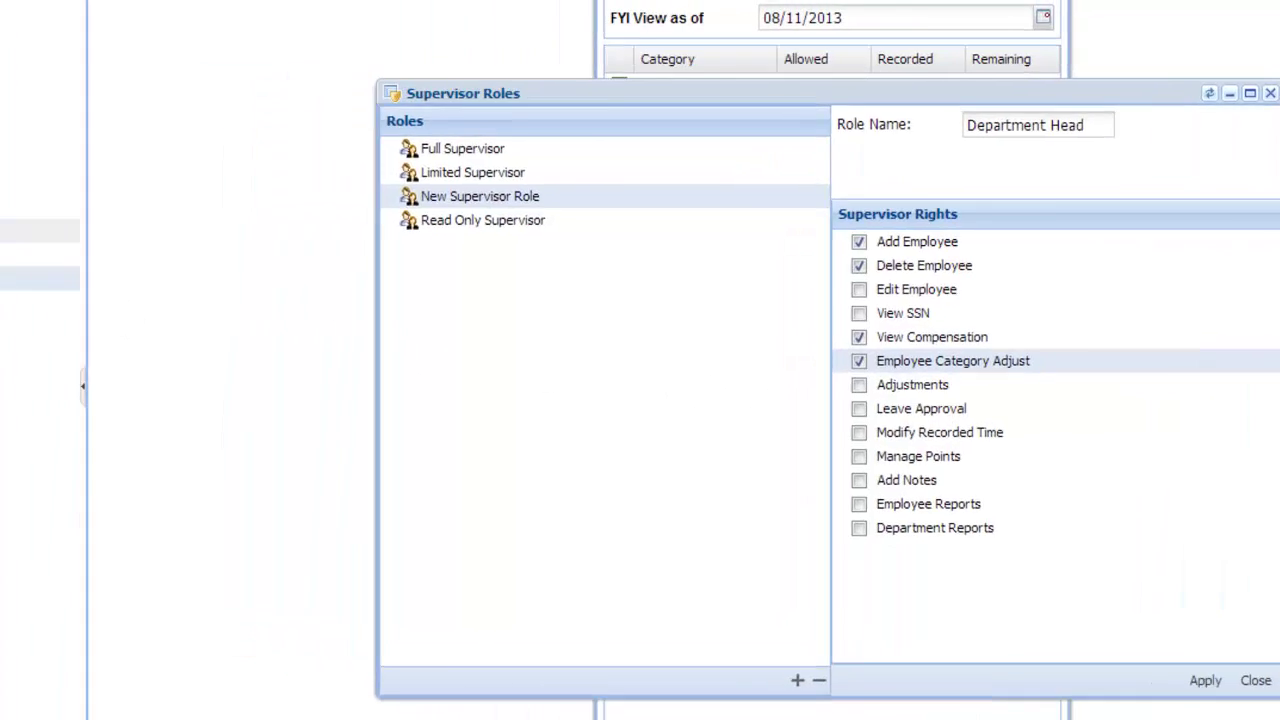
Open the same employee's calendar and bring up the adjustments for August 26, 2013
click(175, 298)
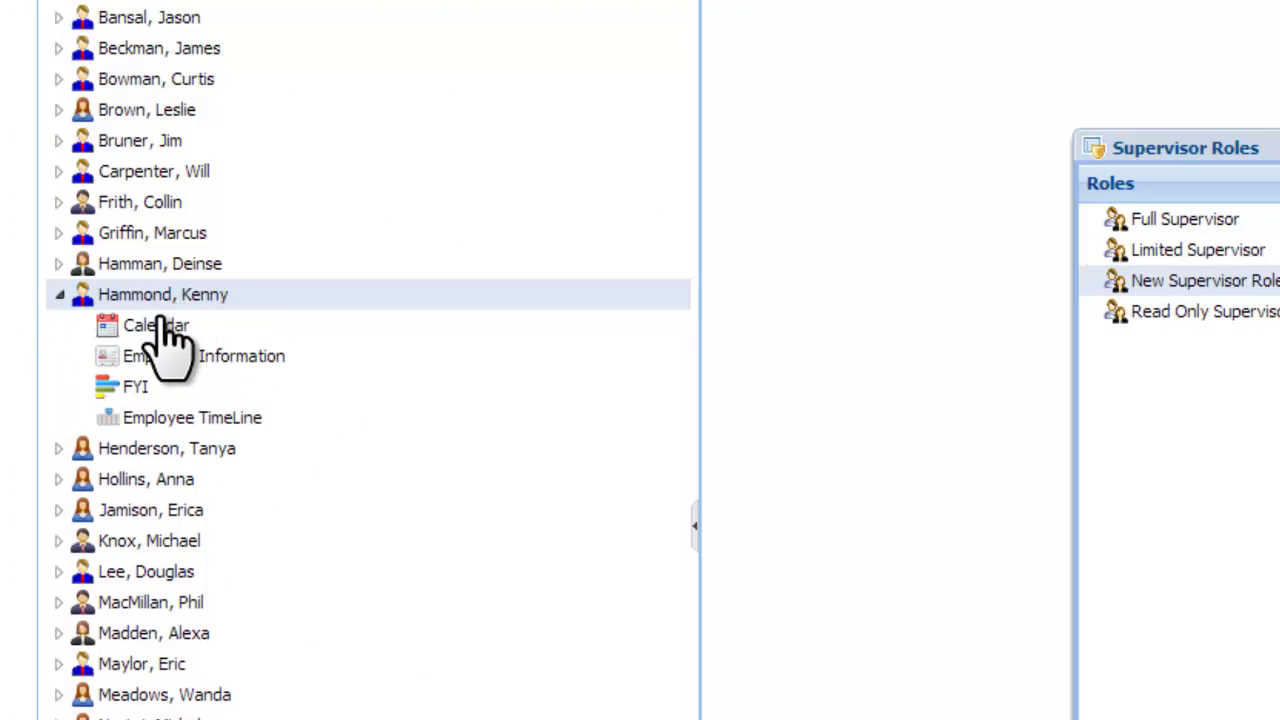
click(160, 328)
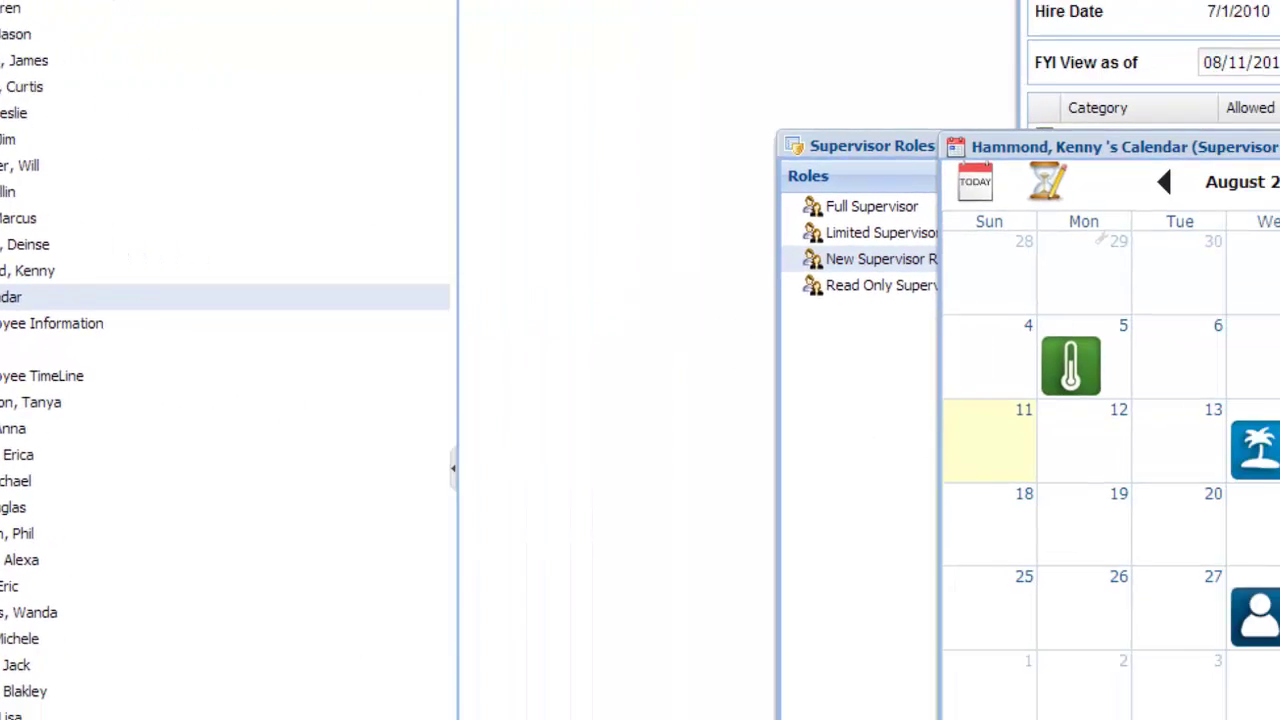
click(617, 622)
click(480, 450)
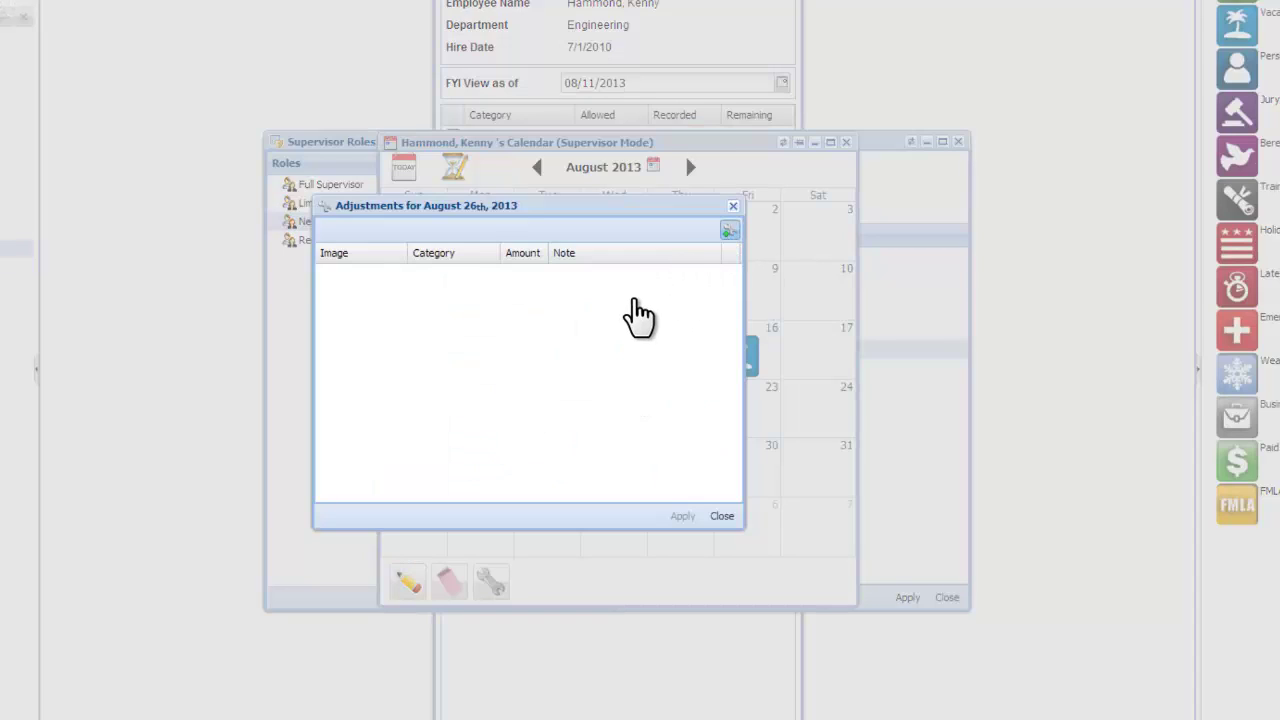
Add a Vacation adjustment with an amount of 2 for August 26, 2013 and apply it
click(491, 281)
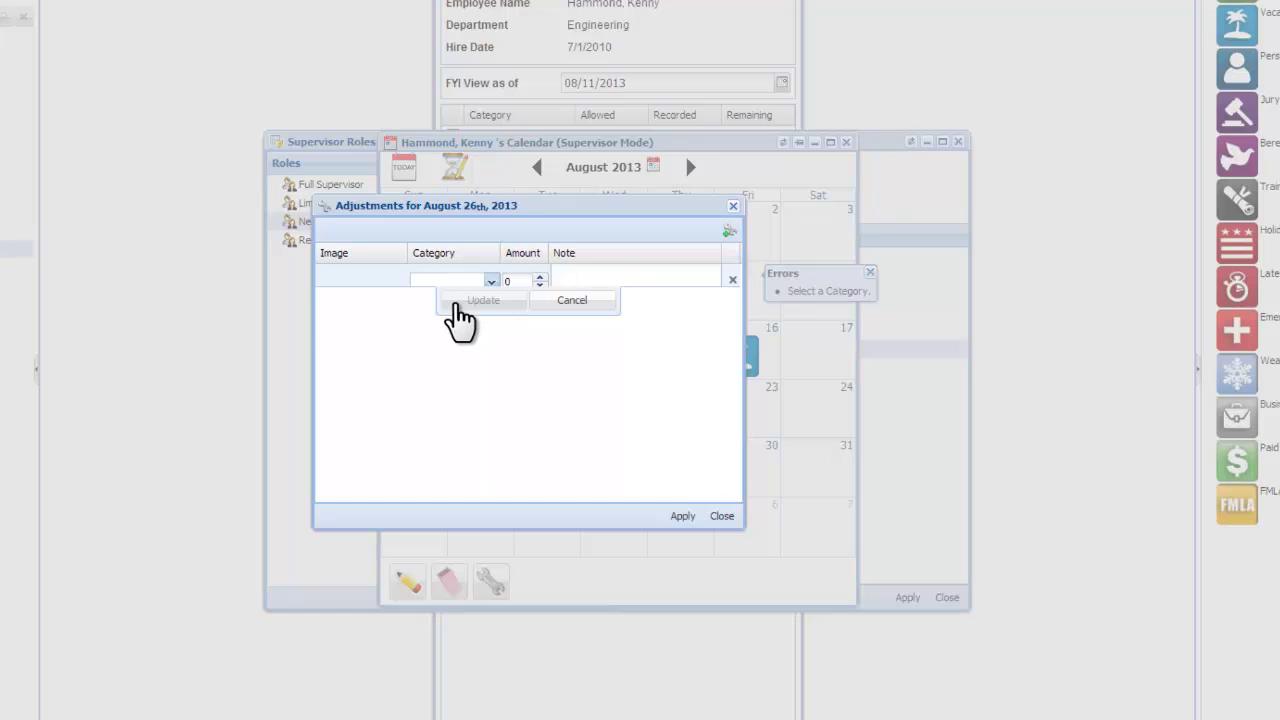
click(440, 319)
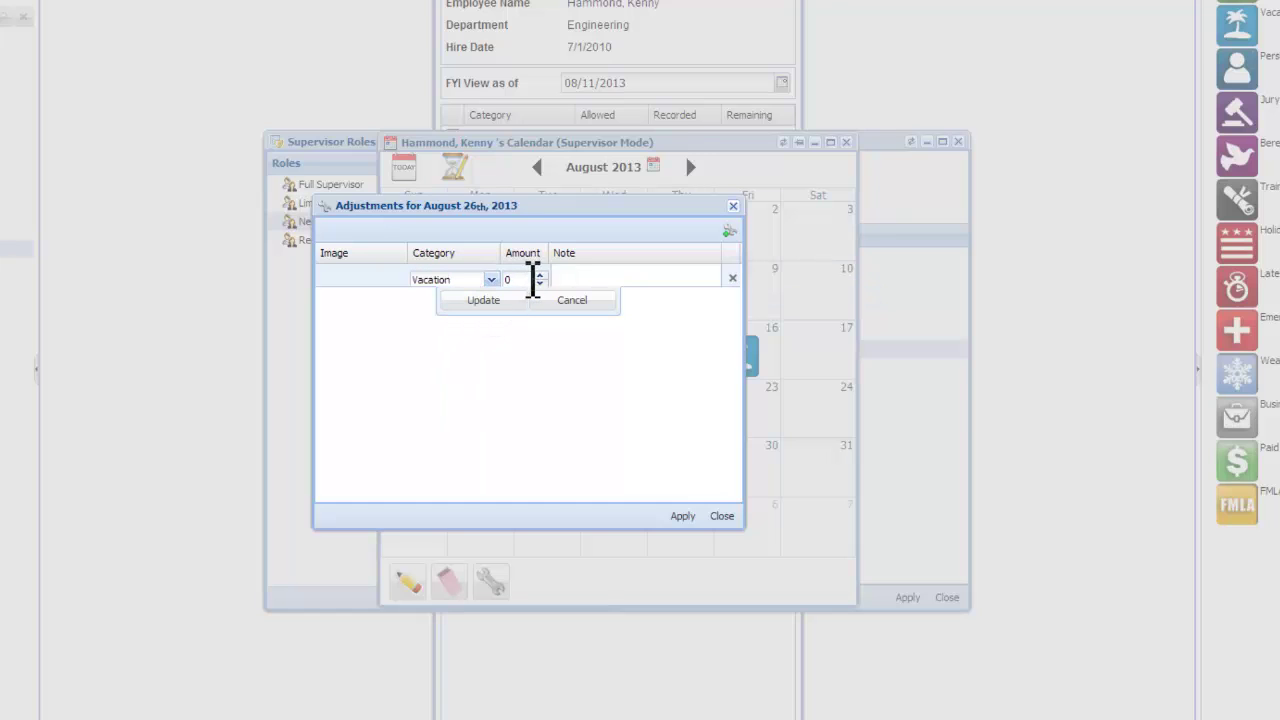
click(539, 276)
click(539, 276)
click(482, 301)
click(682, 516)
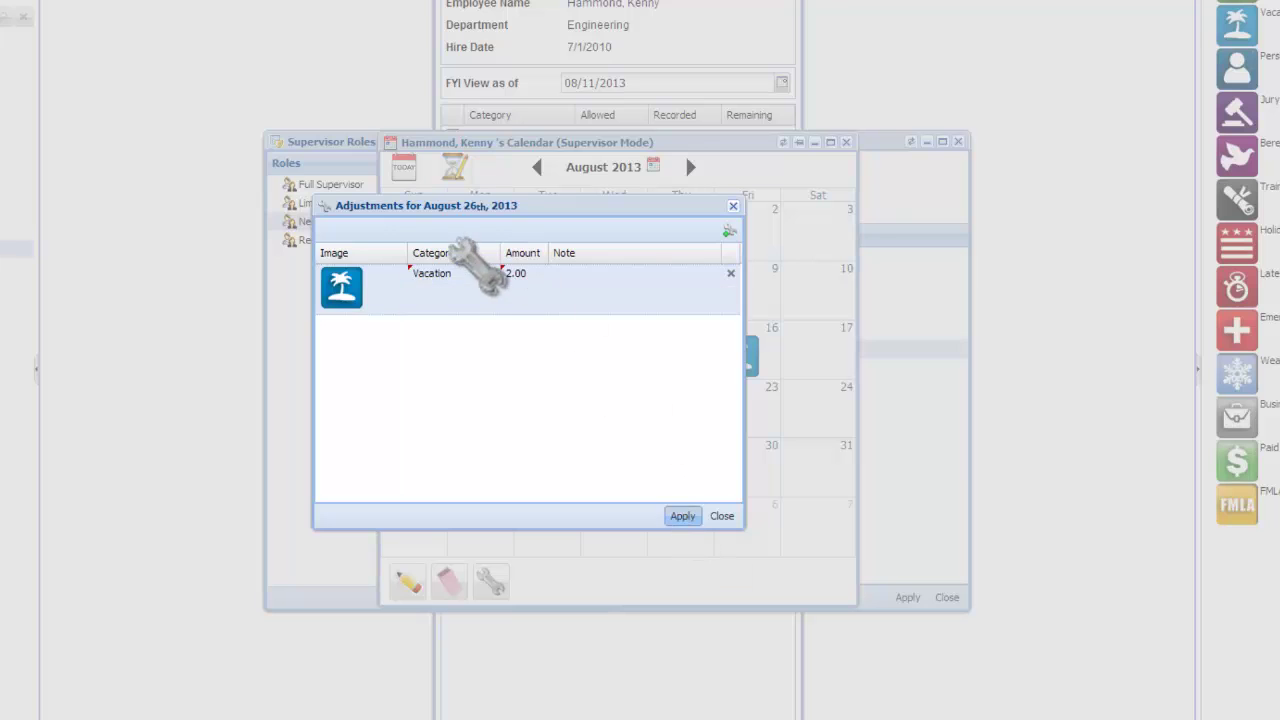
Return to the Supervisor Roles window and enable the Adjustments right for the Department Head role
click(350, 141)
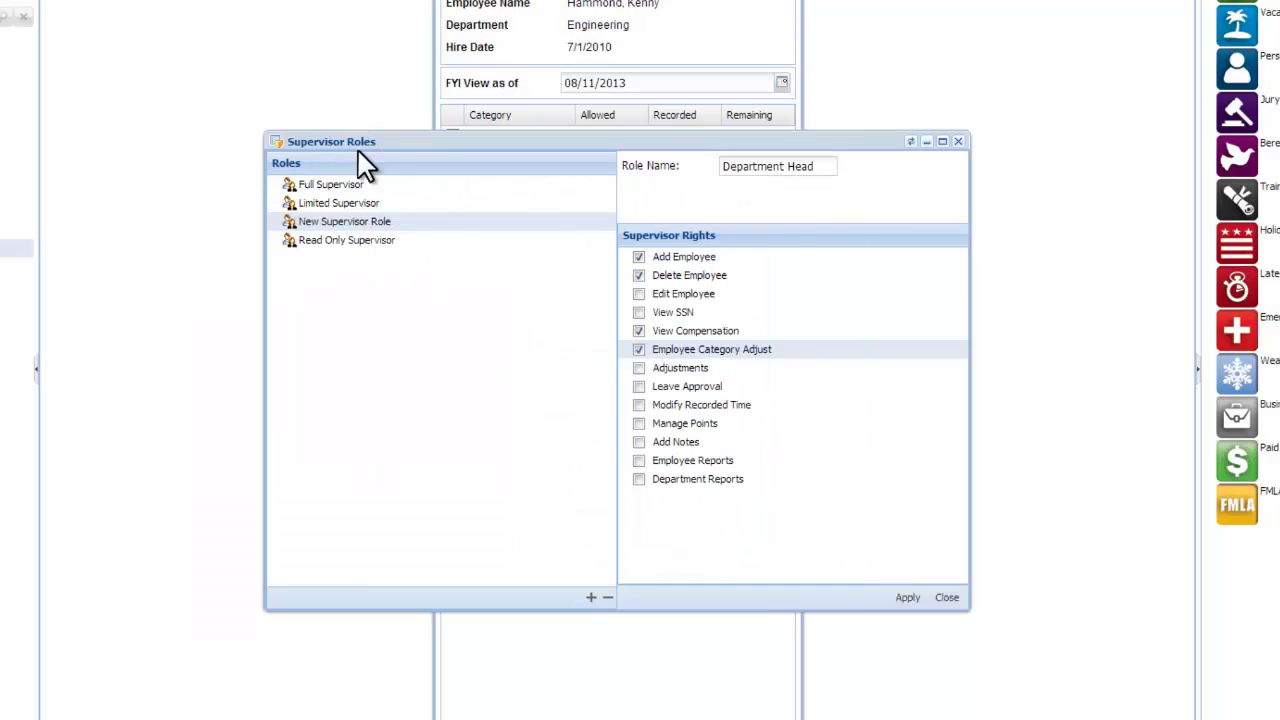
click(639, 368)
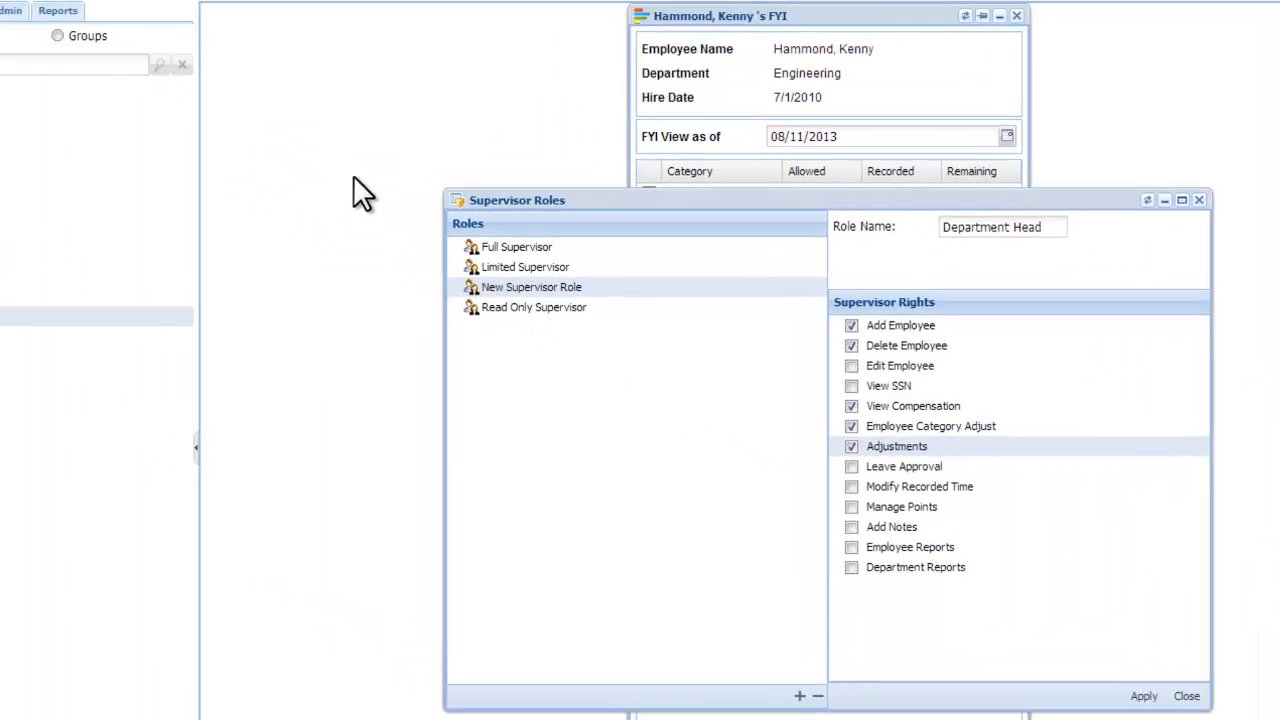
Open Leave Request Approval and examine the pending Sales leave request's requested day, 8/22/2013
click(192, 112)
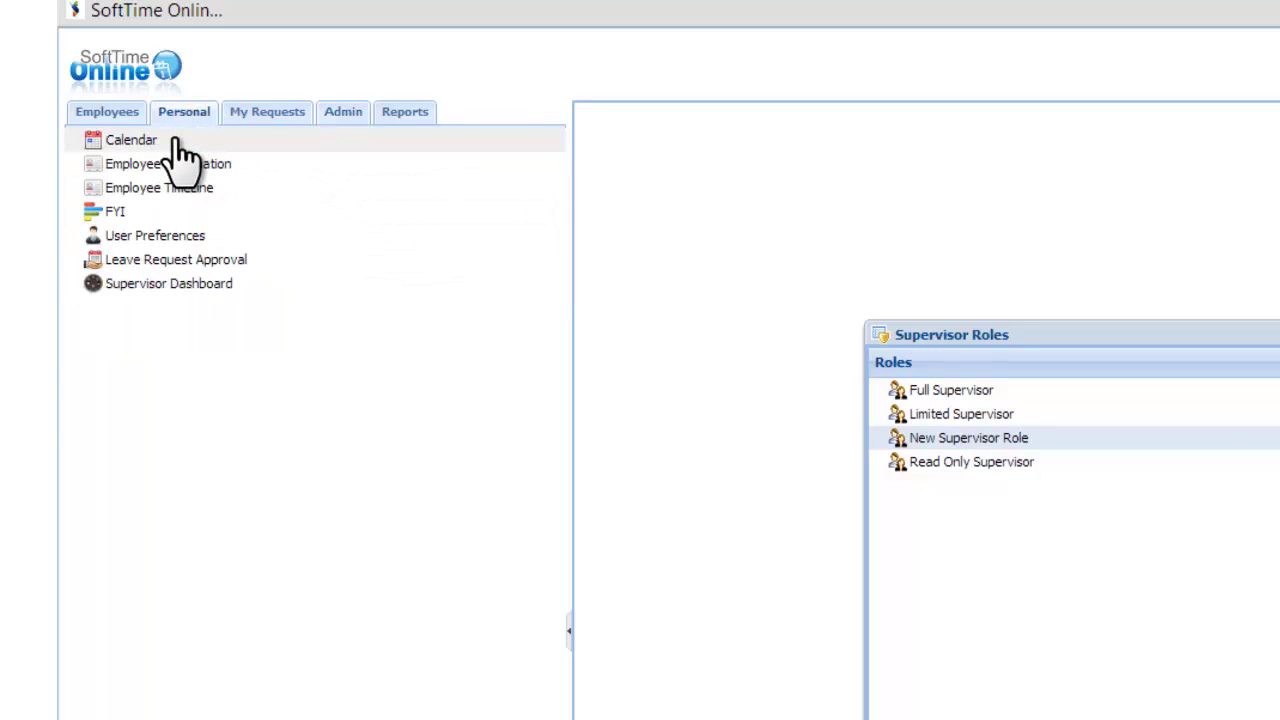
click(168, 268)
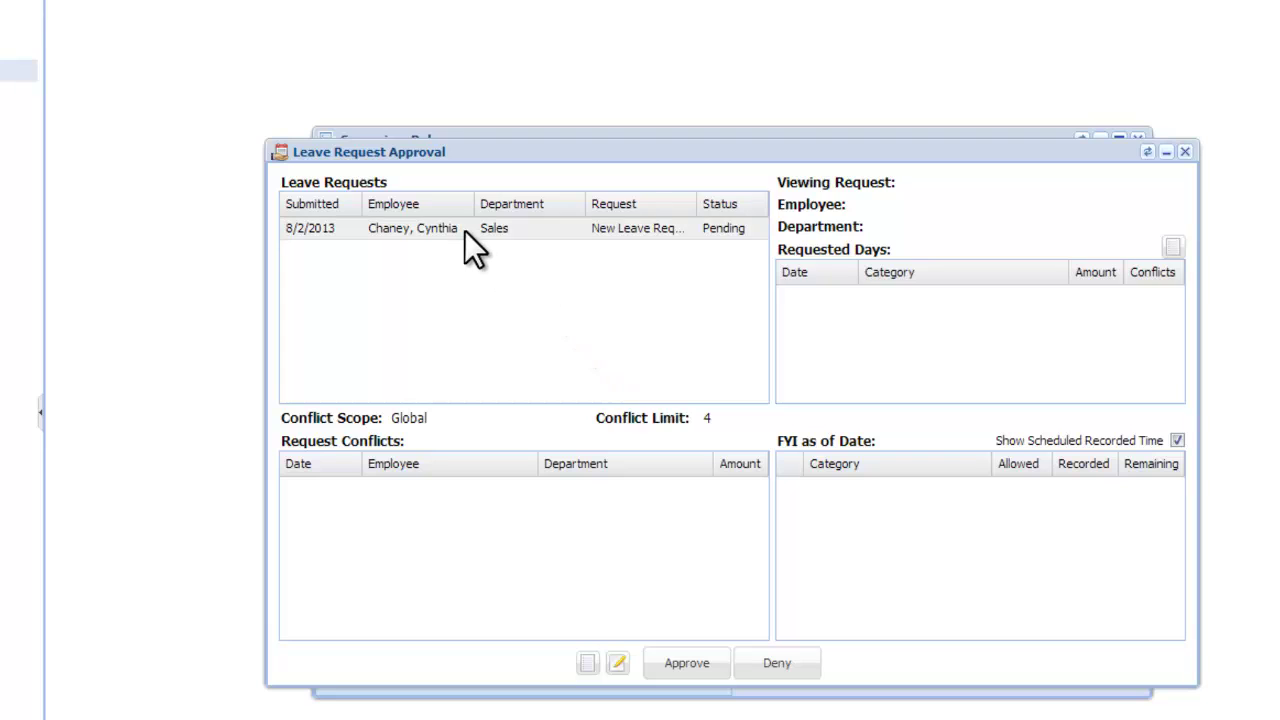
click(465, 231)
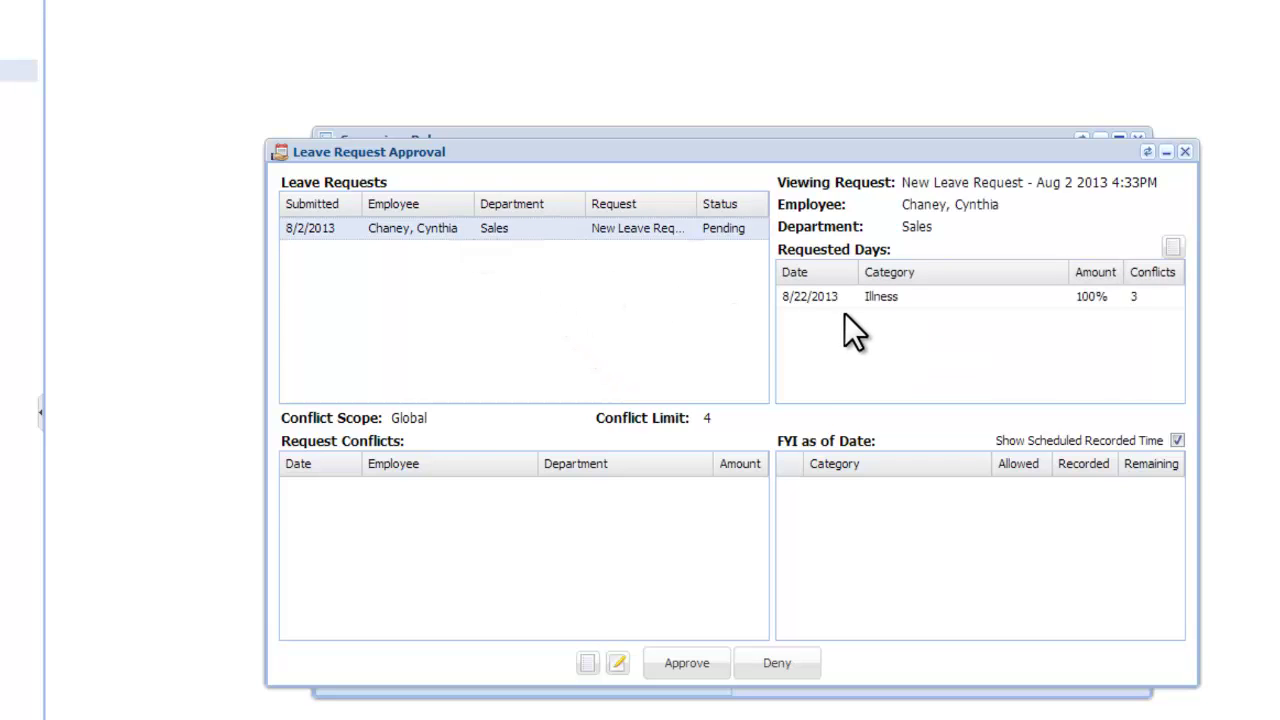
click(845, 300)
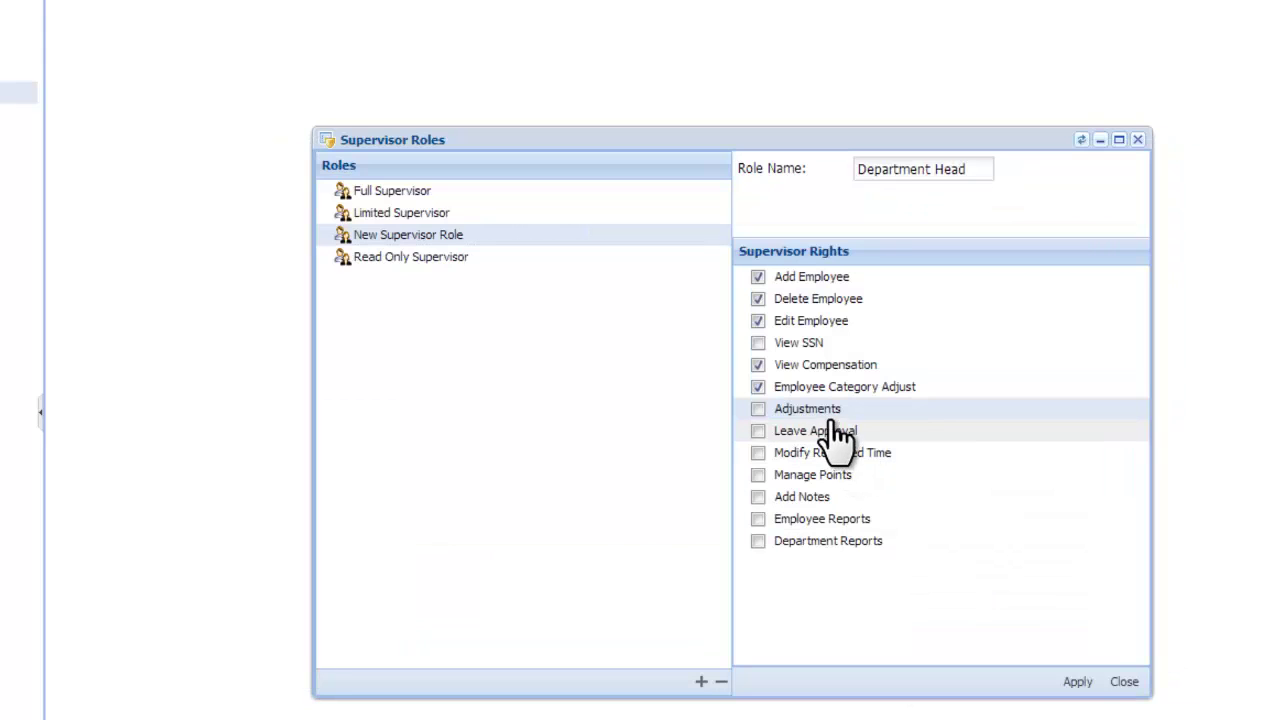
Enable the Leave Approval right for the Department Head role, and bring up the same employee's calendar at July 2013
click(757, 430)
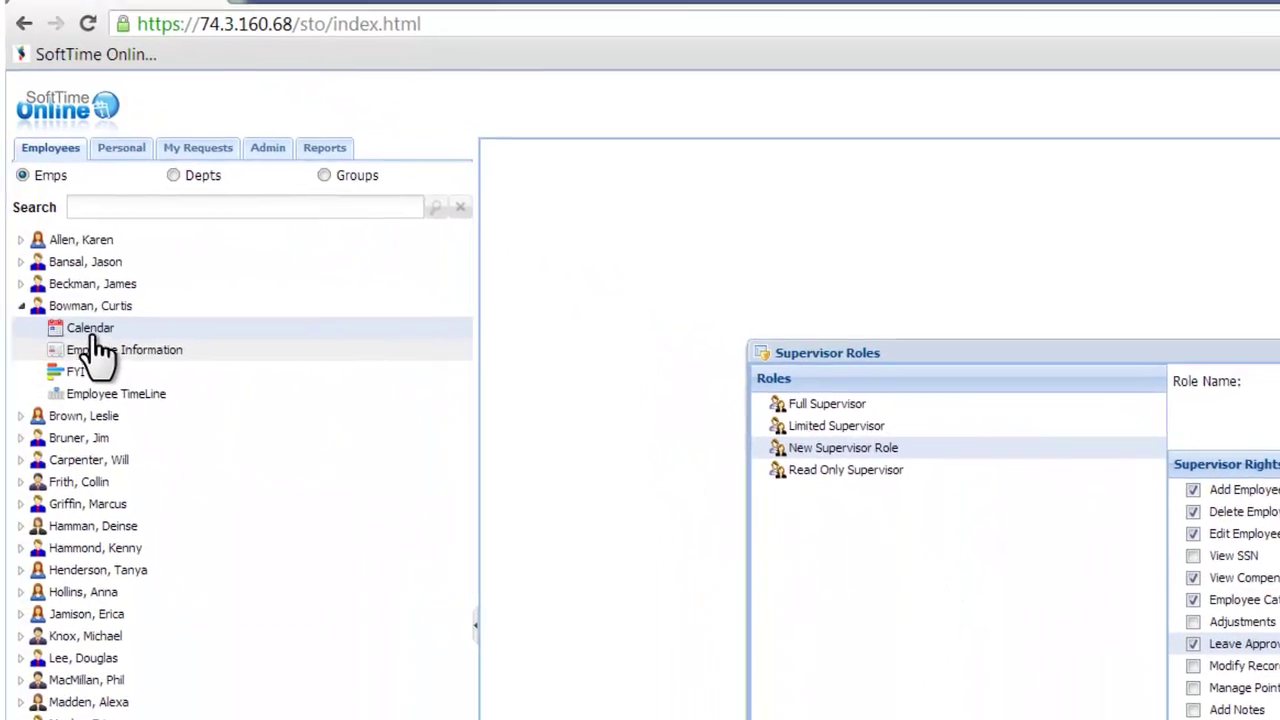
click(90, 329)
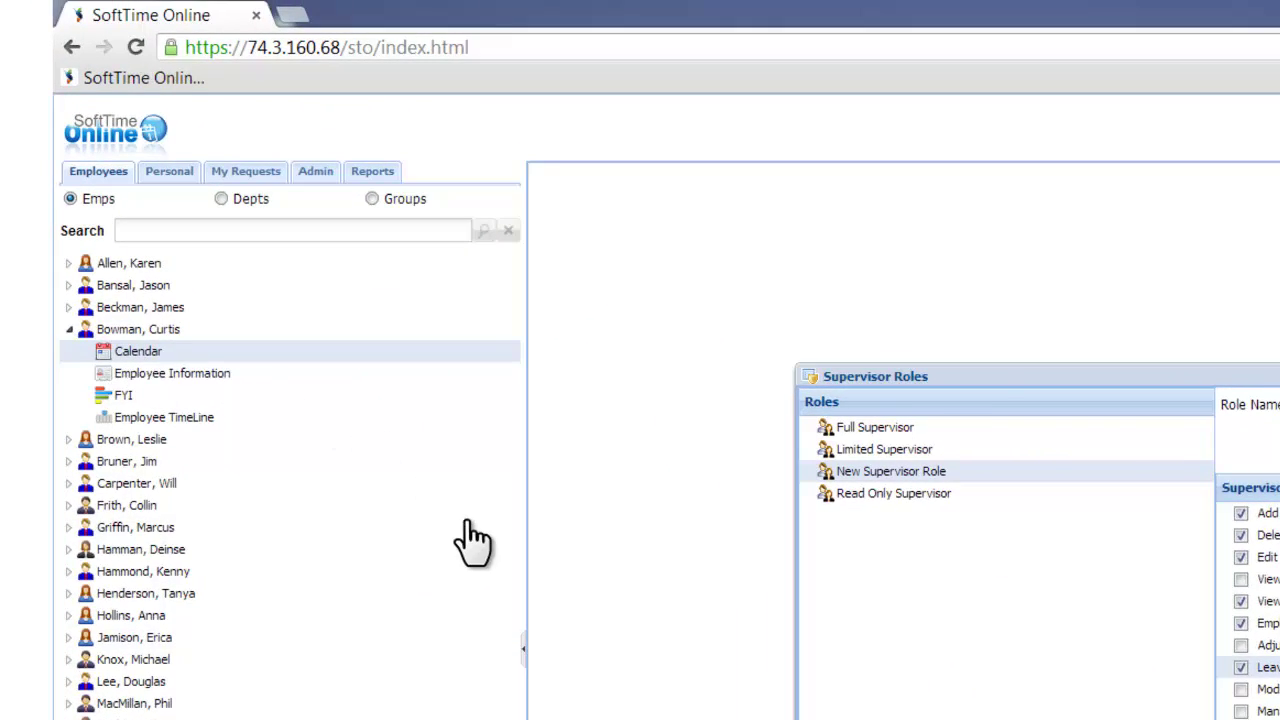
click(1118, 408)
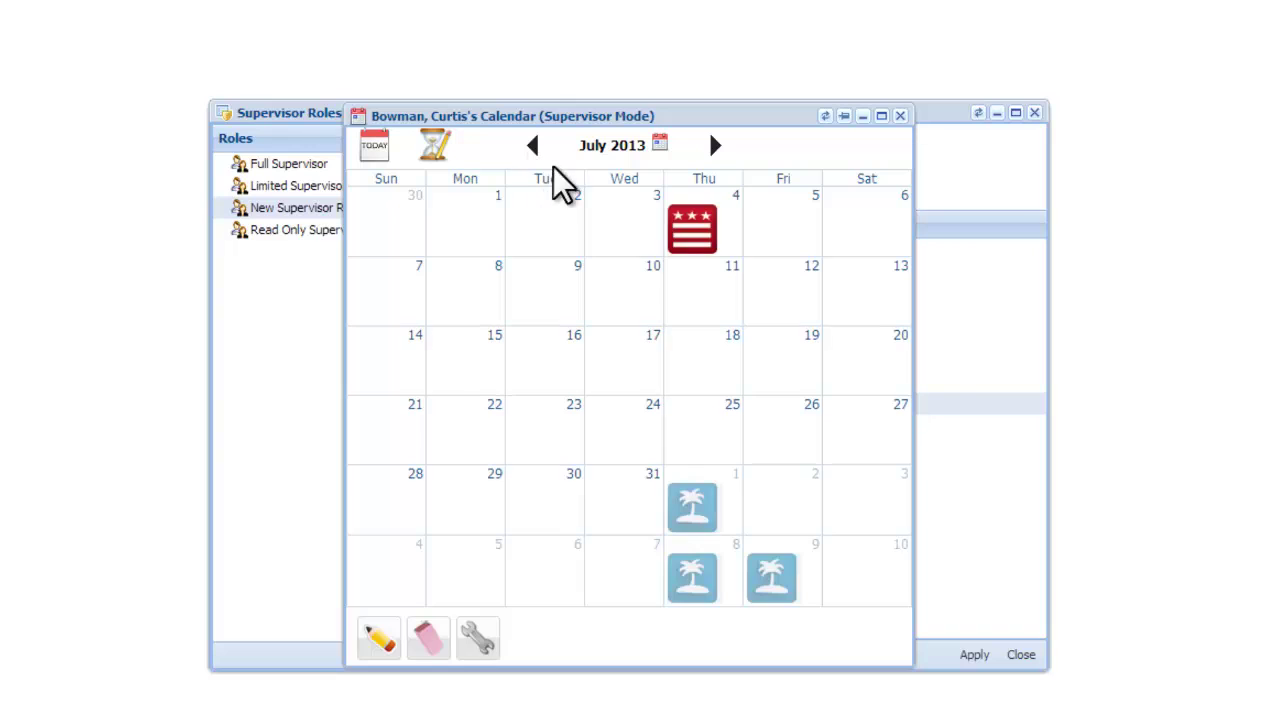
Set the Holiday hours recorded on July 4, 2013 to 7.50 and update the entry
click(708, 225)
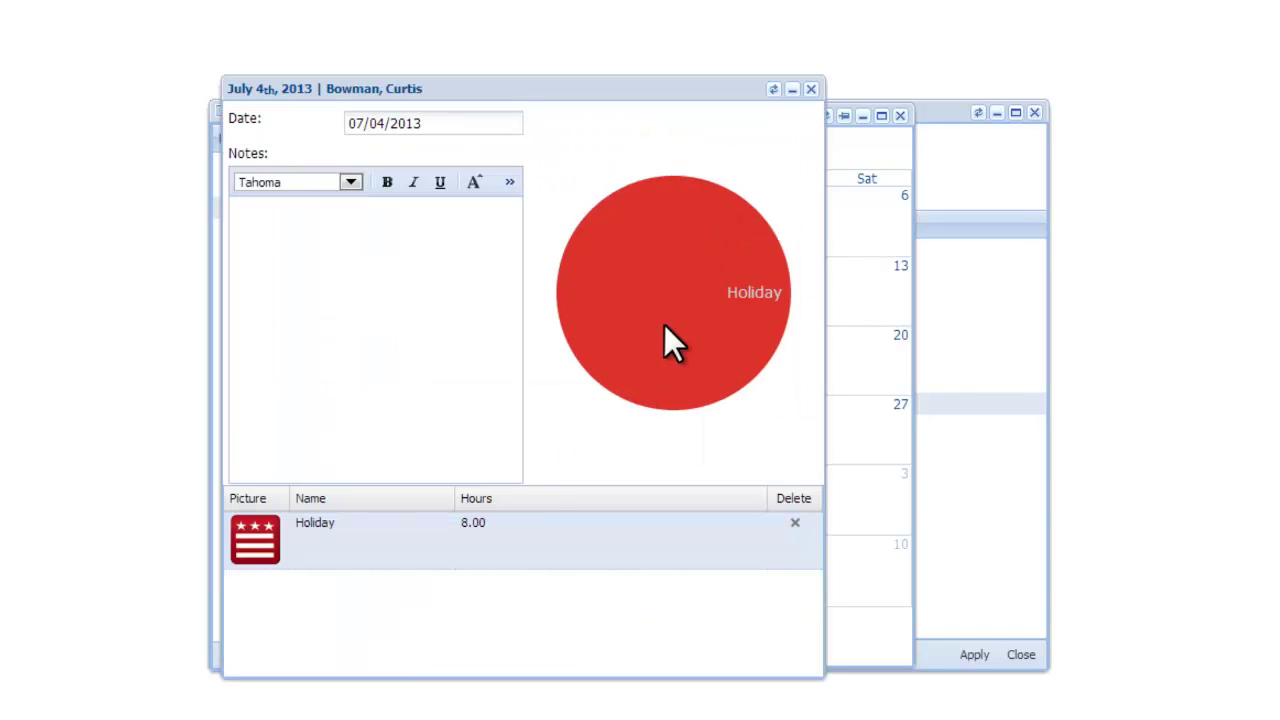
double_click(482, 522)
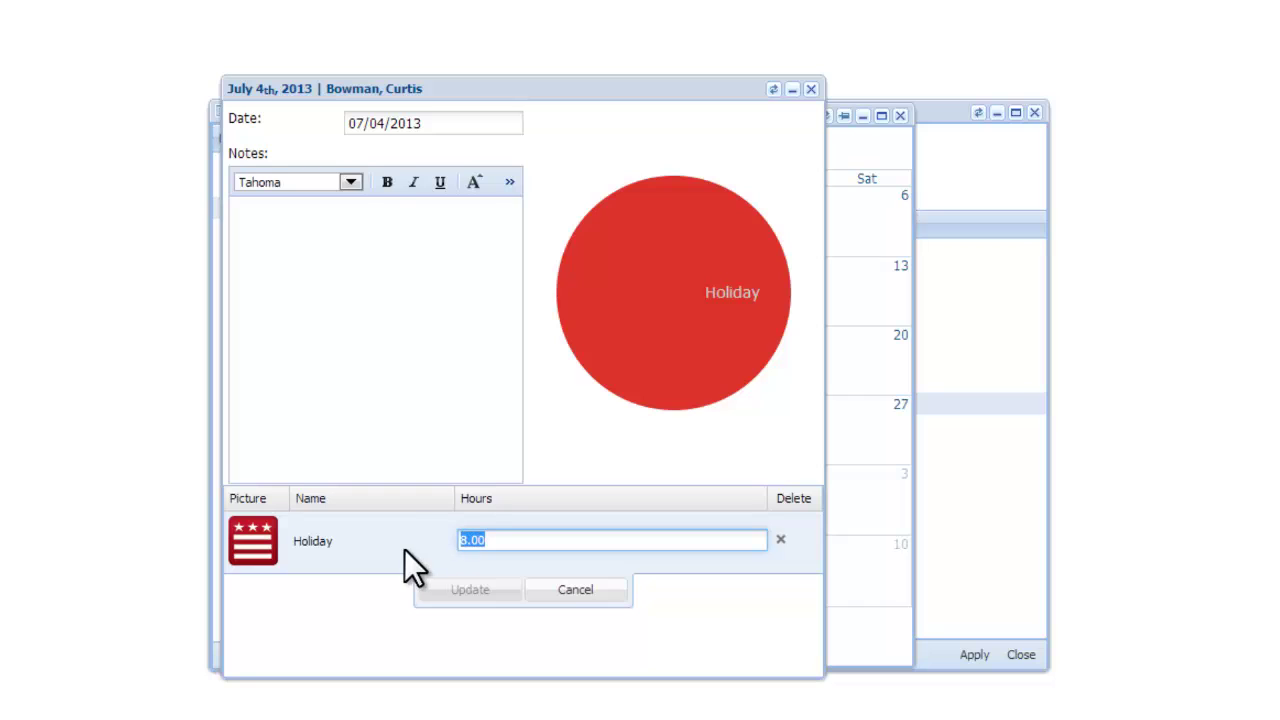
text(7.50)
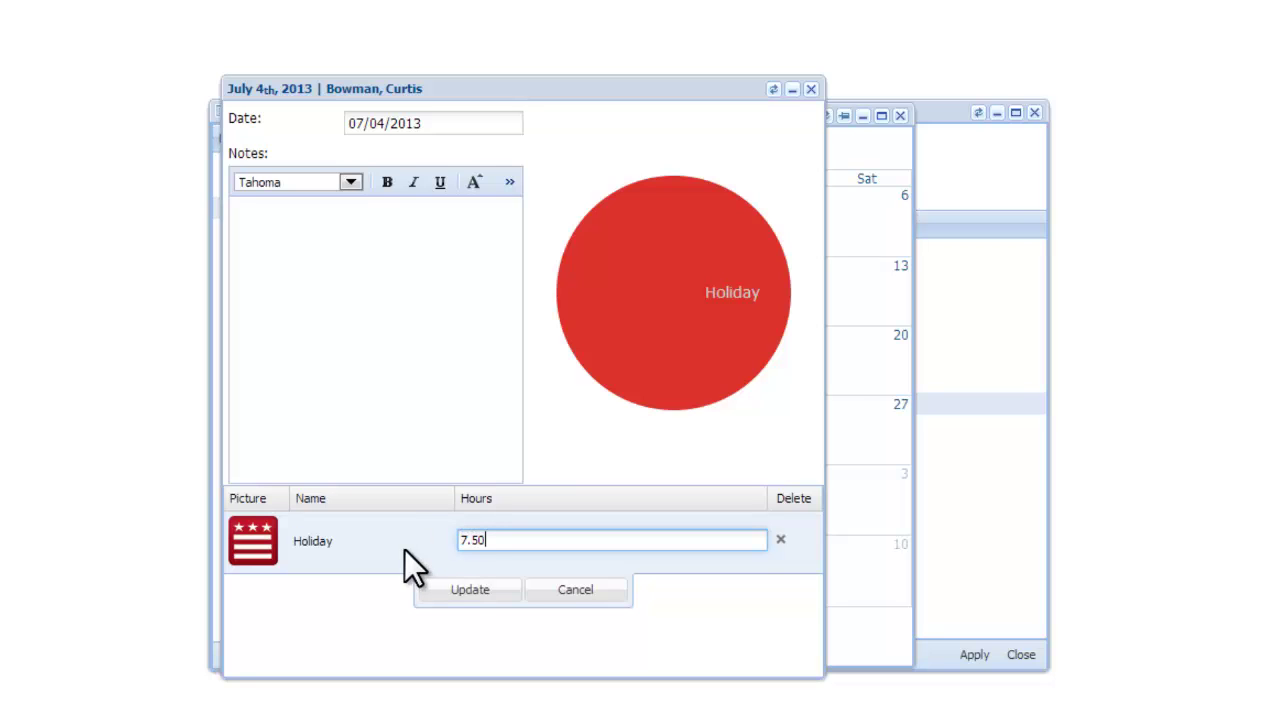
click(460, 592)
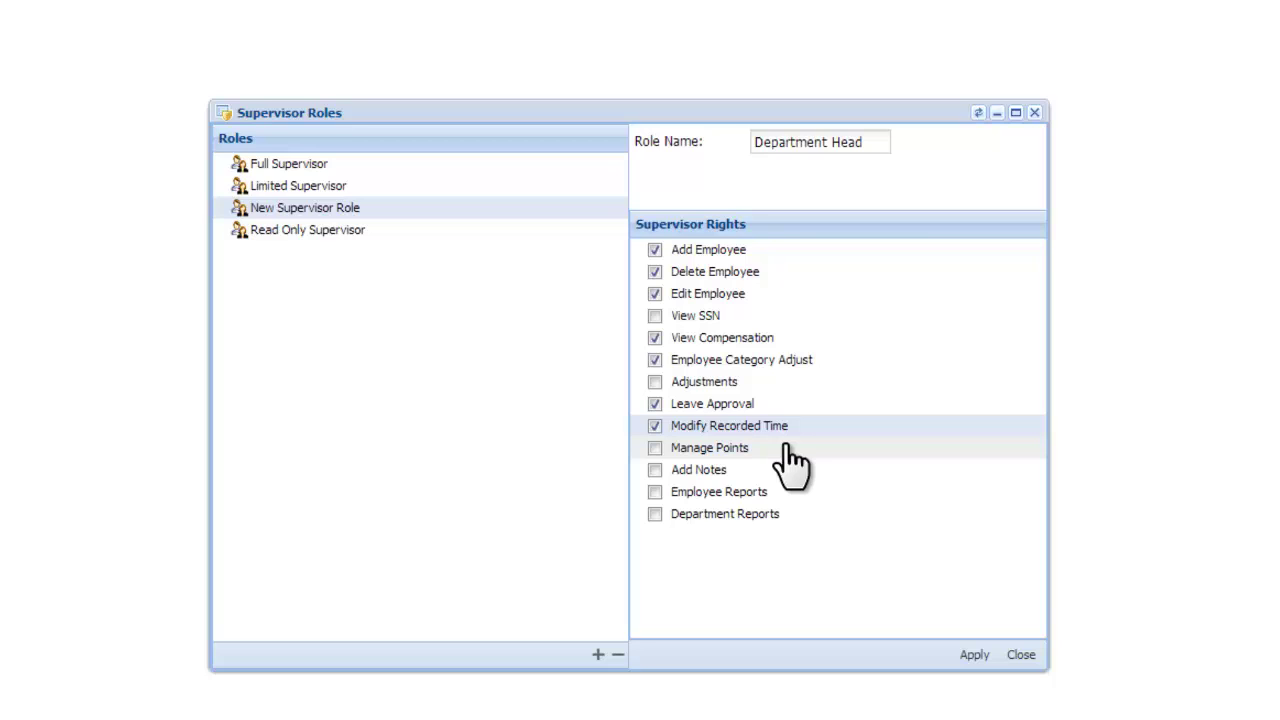
Enable the Manage Points right, and save a note reading "Included" on a day in the employee's August 2013 calendar
click(760, 449)
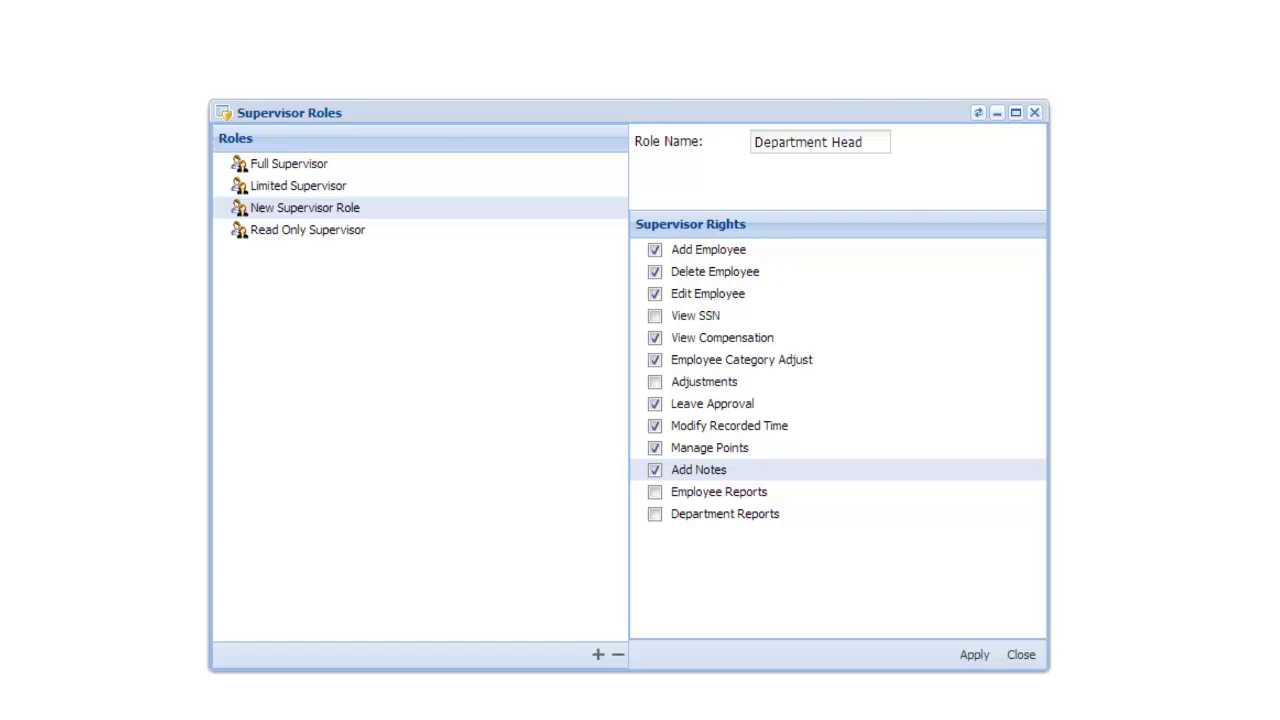
click(380, 638)
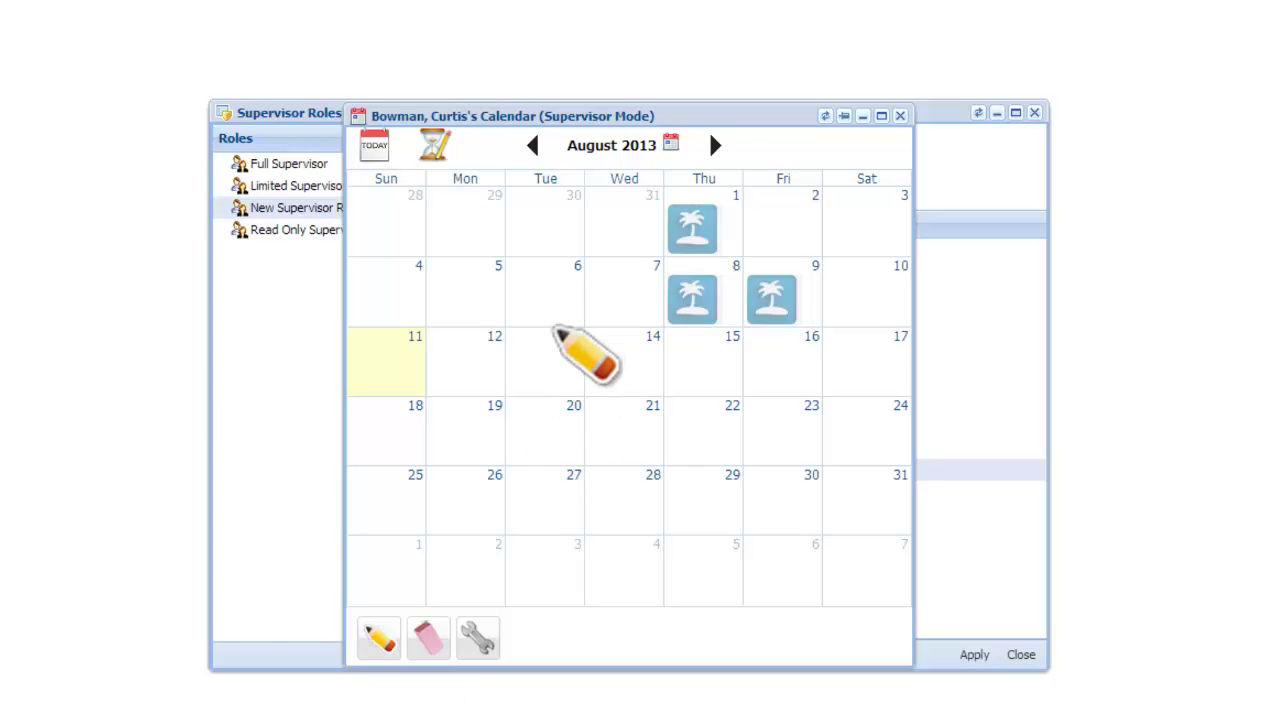
click(551, 321)
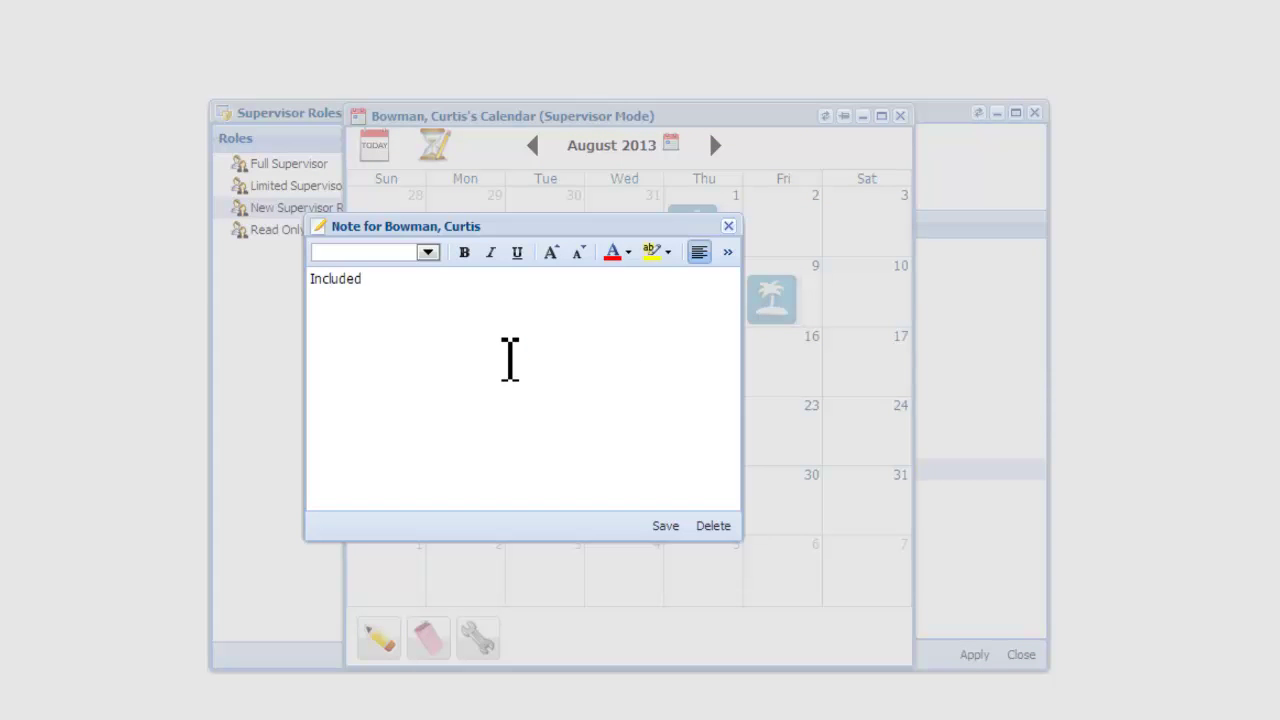
click(665, 526)
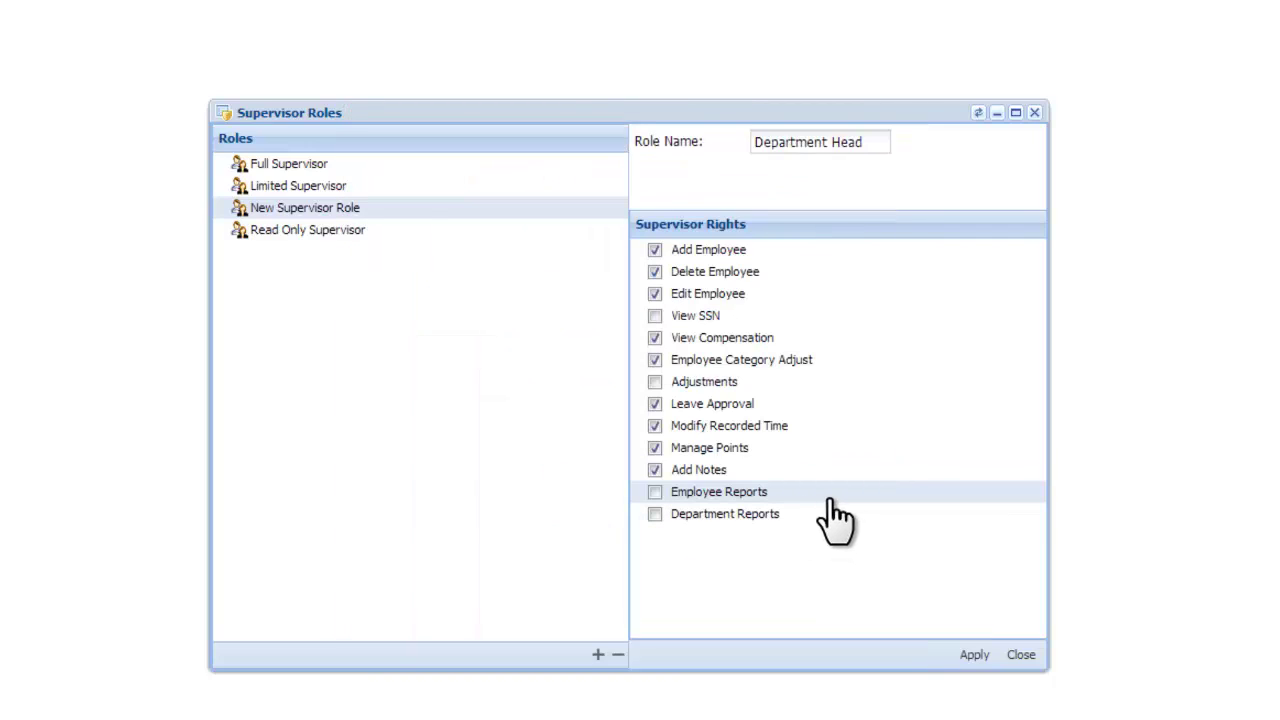
Enable the Employee Reports and Department Reports rights for the Department Head role
click(652, 492)
click(653, 514)
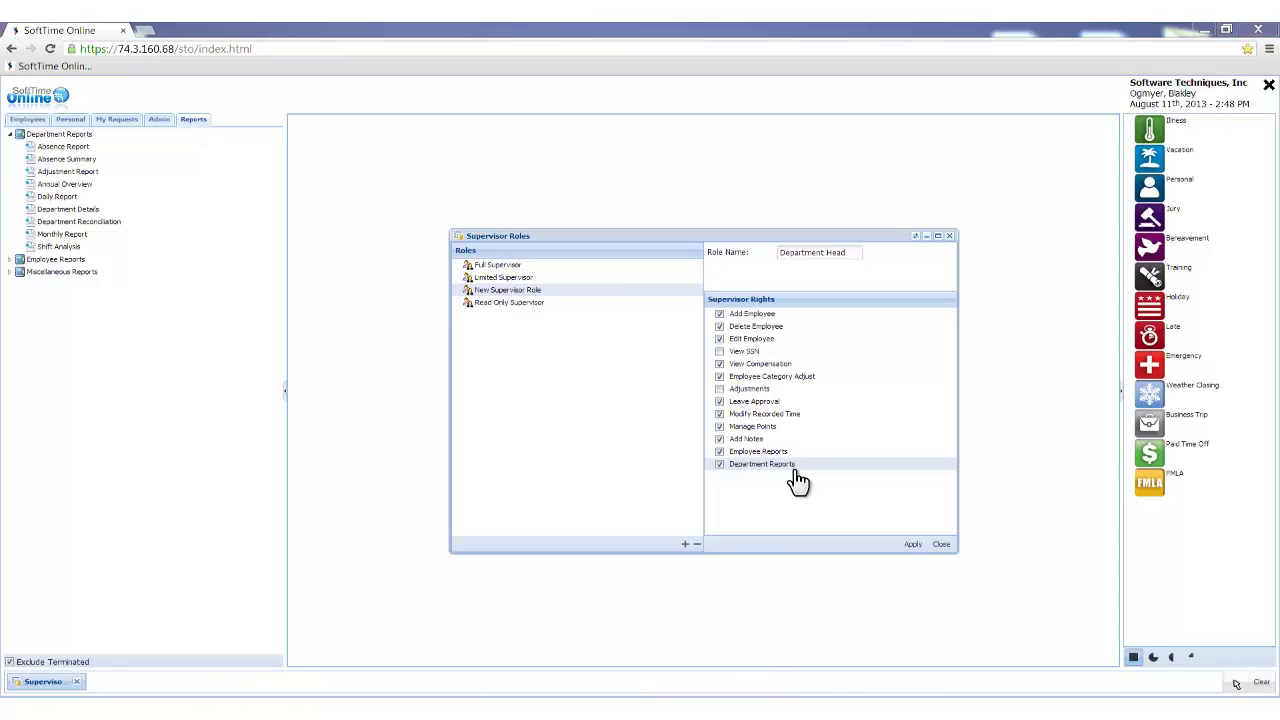
Disable the Department Reports and View Compensation rights, enable Adjustments, and apply the Department Head role
click(719, 464)
click(730, 426)
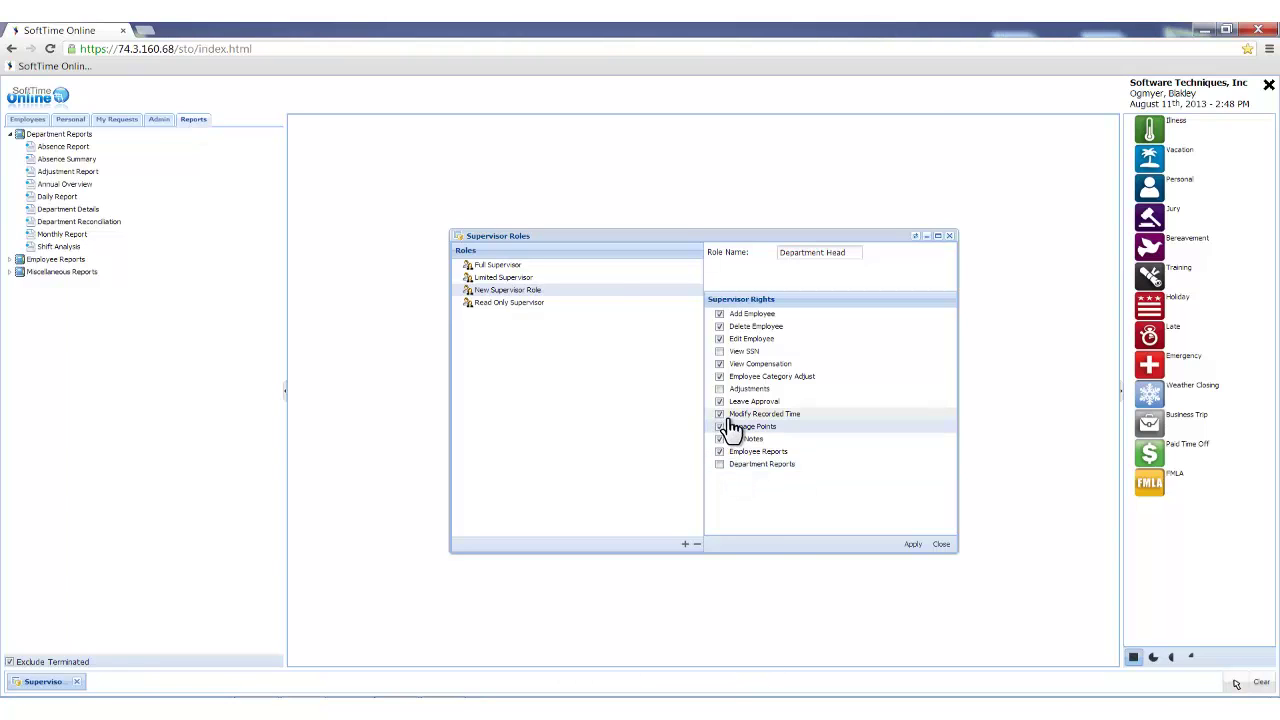
click(719, 376)
click(719, 388)
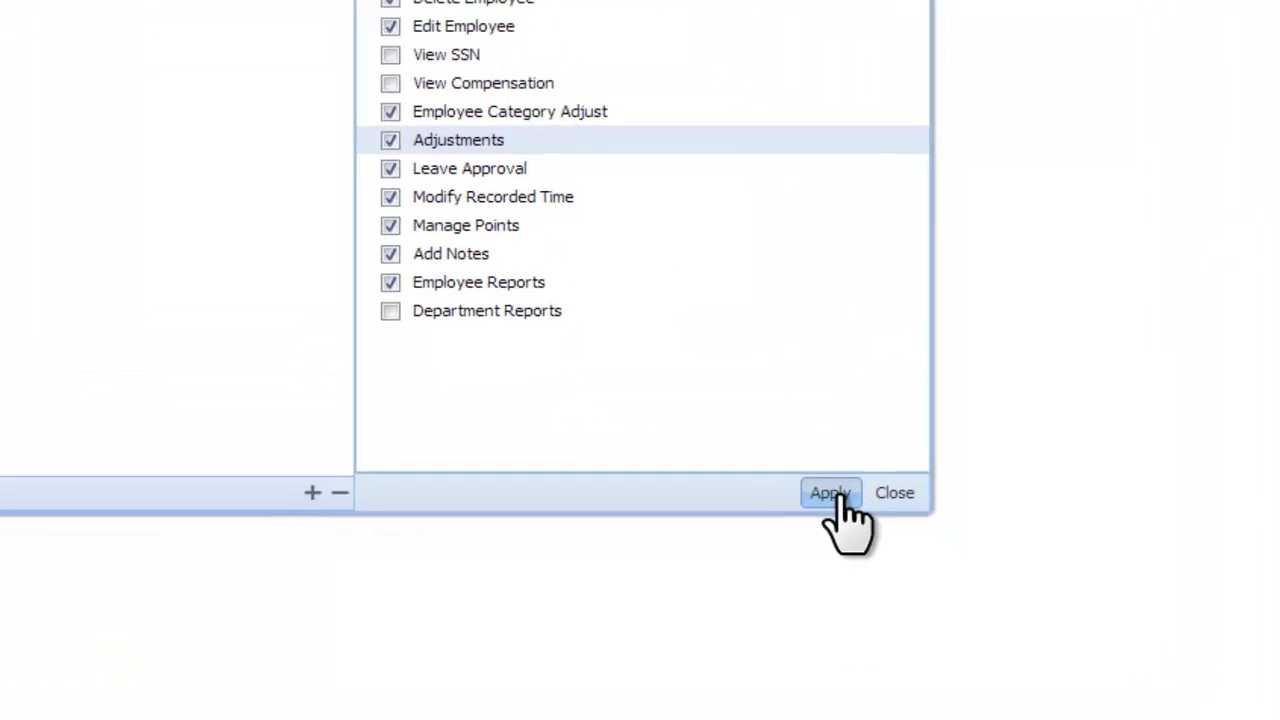
click(788, 463)
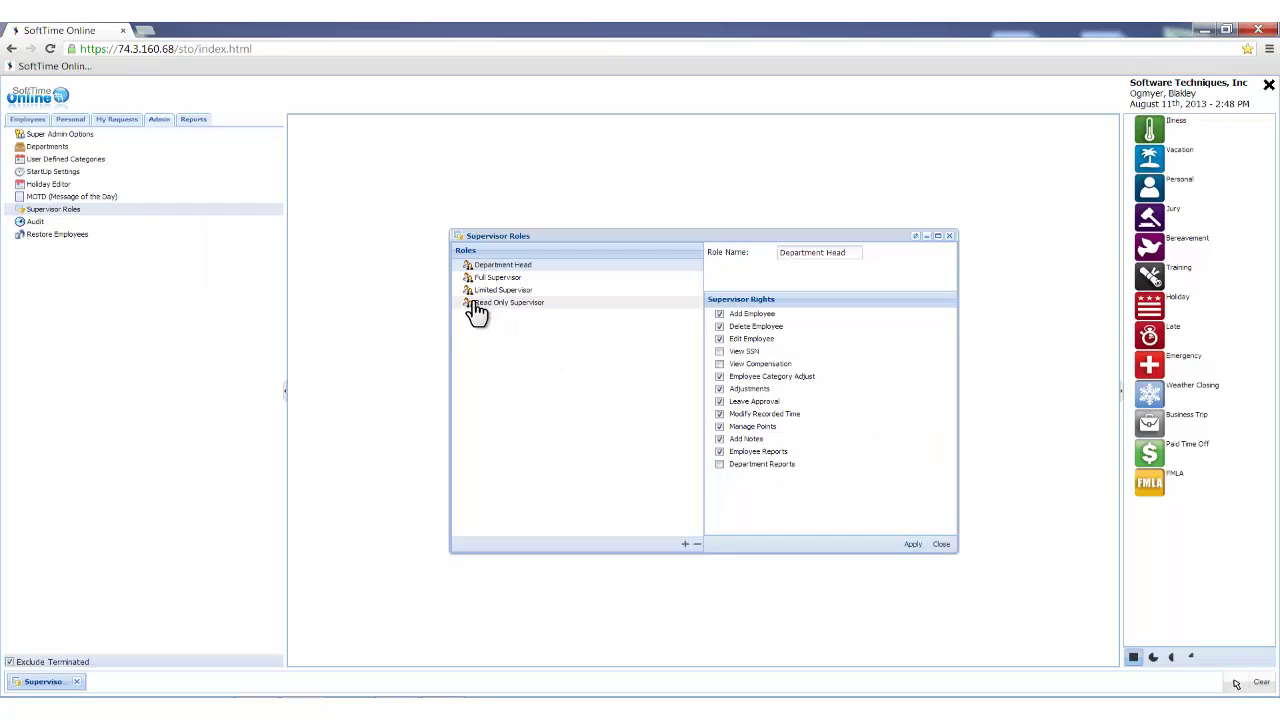
Open the same employee's Employee Information and set the user type to Supervisor
click(28, 120)
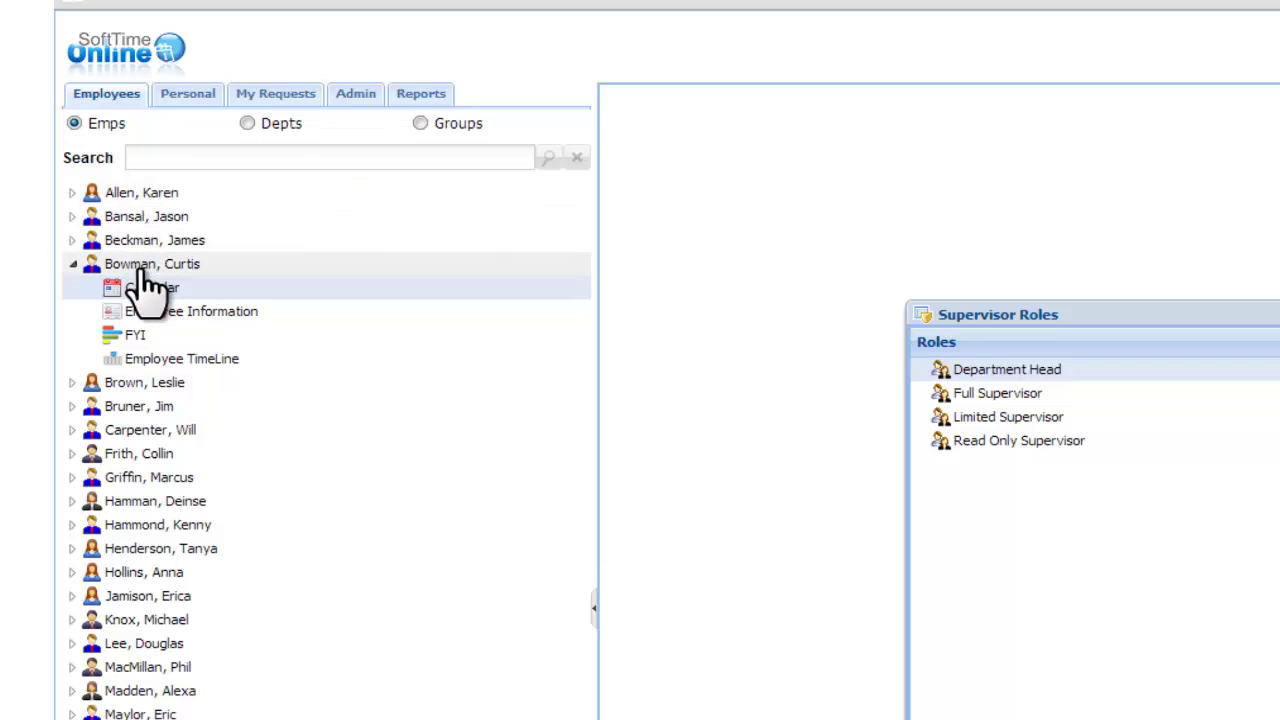
click(153, 315)
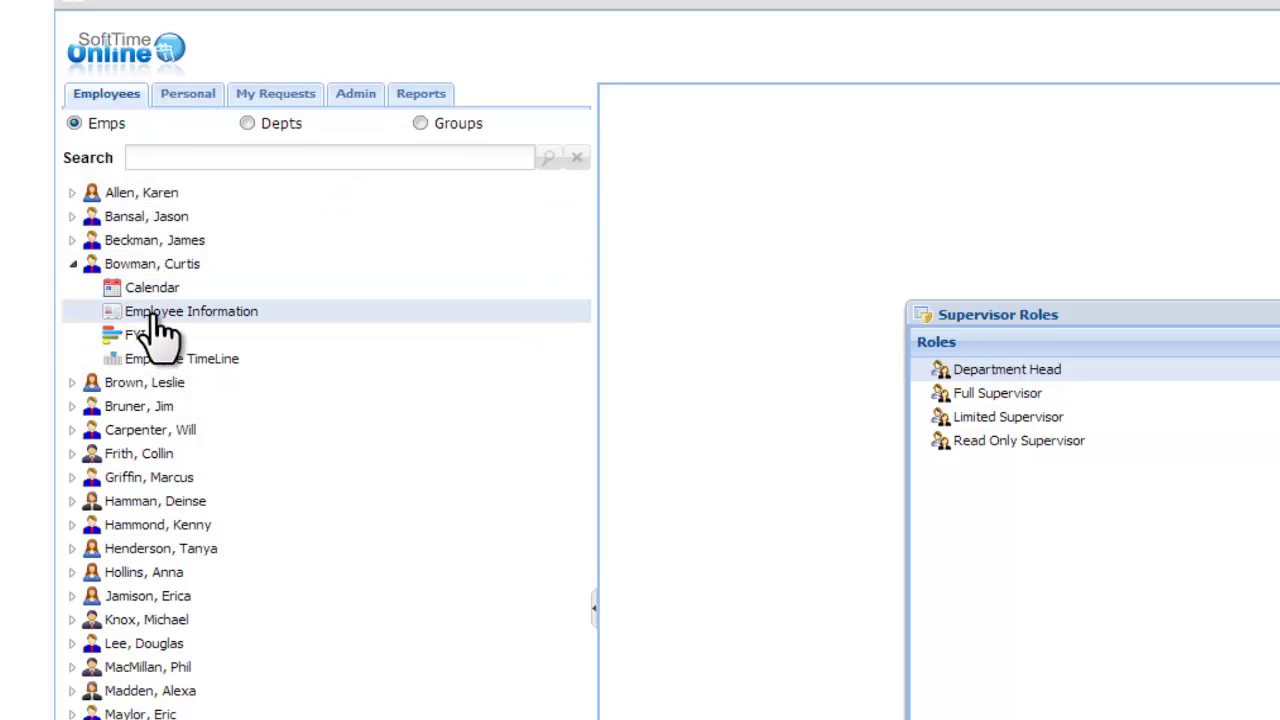
click(1208, 543)
click(1086, 500)
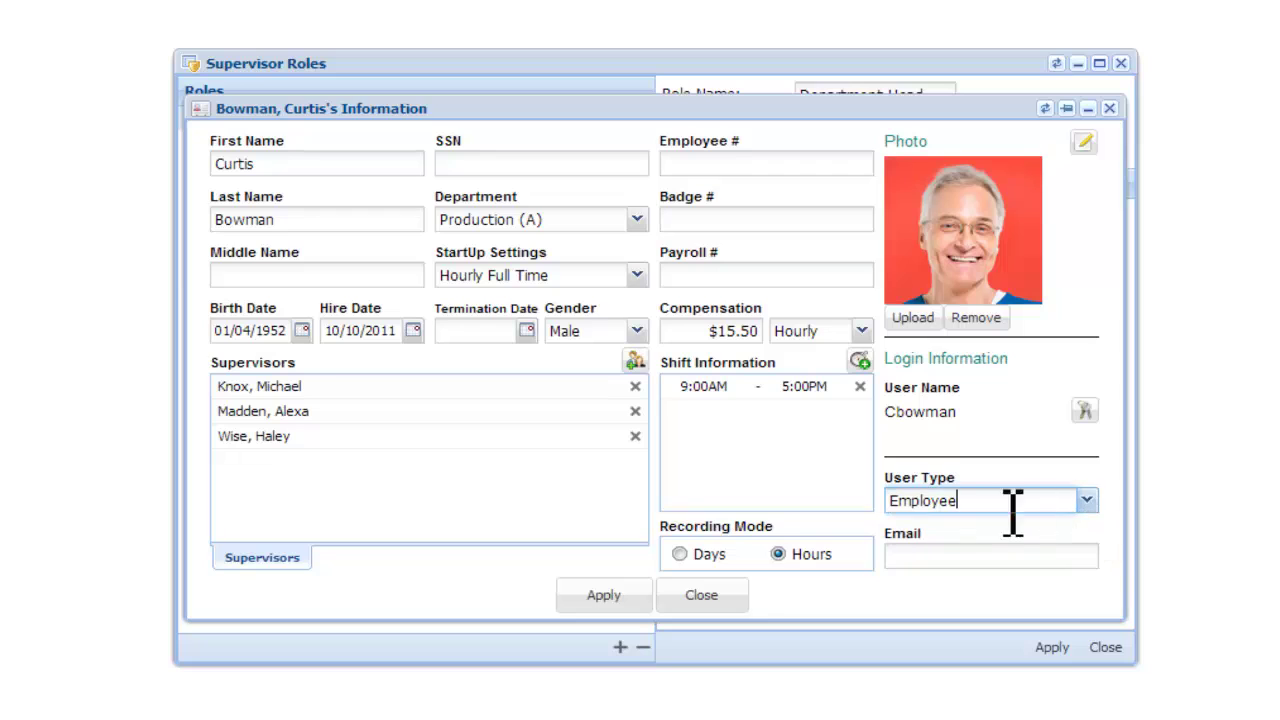
click(1086, 500)
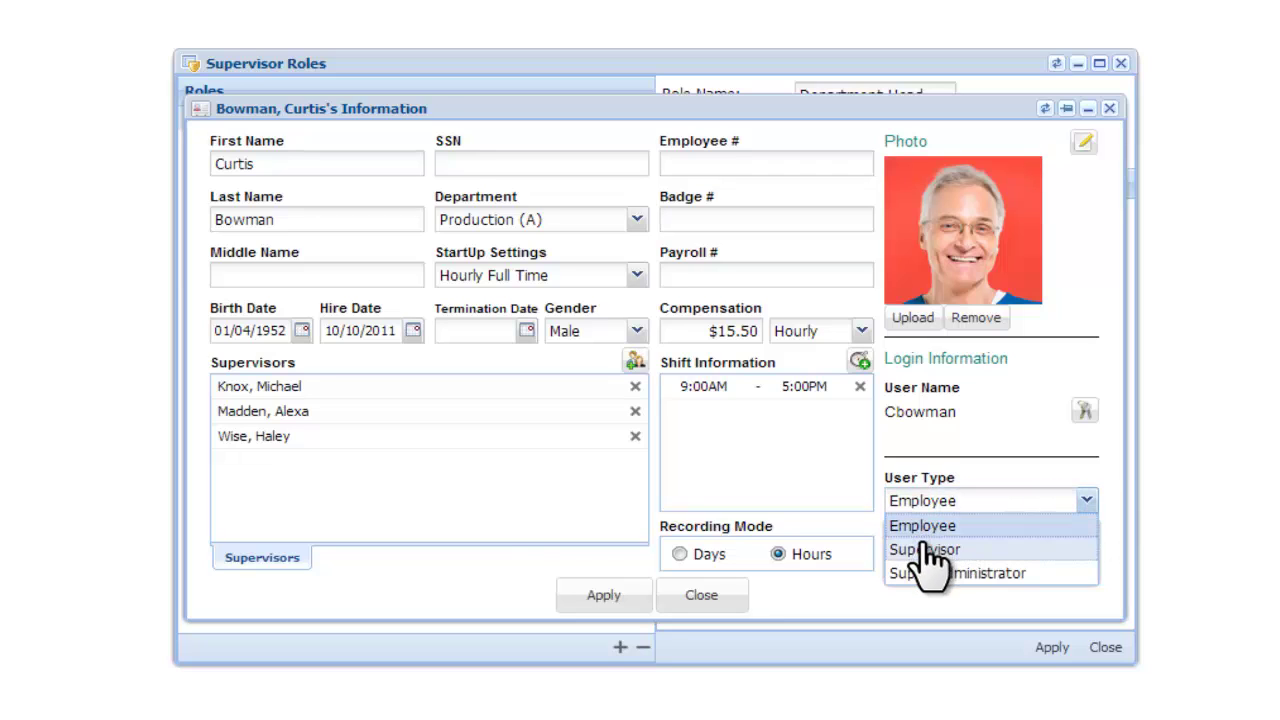
click(928, 549)
Add the Administration department to the employee's supervised departments with the Department Head role and update the entry
click(462, 557)
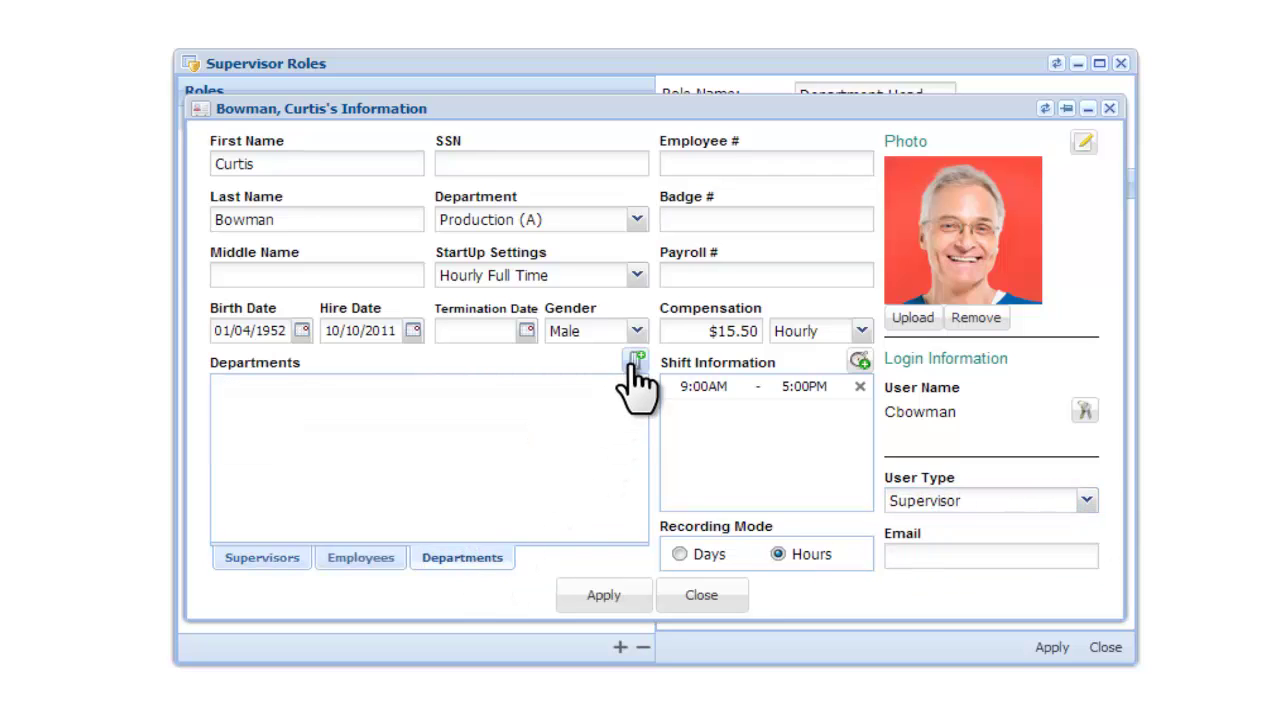
click(636, 360)
click(447, 386)
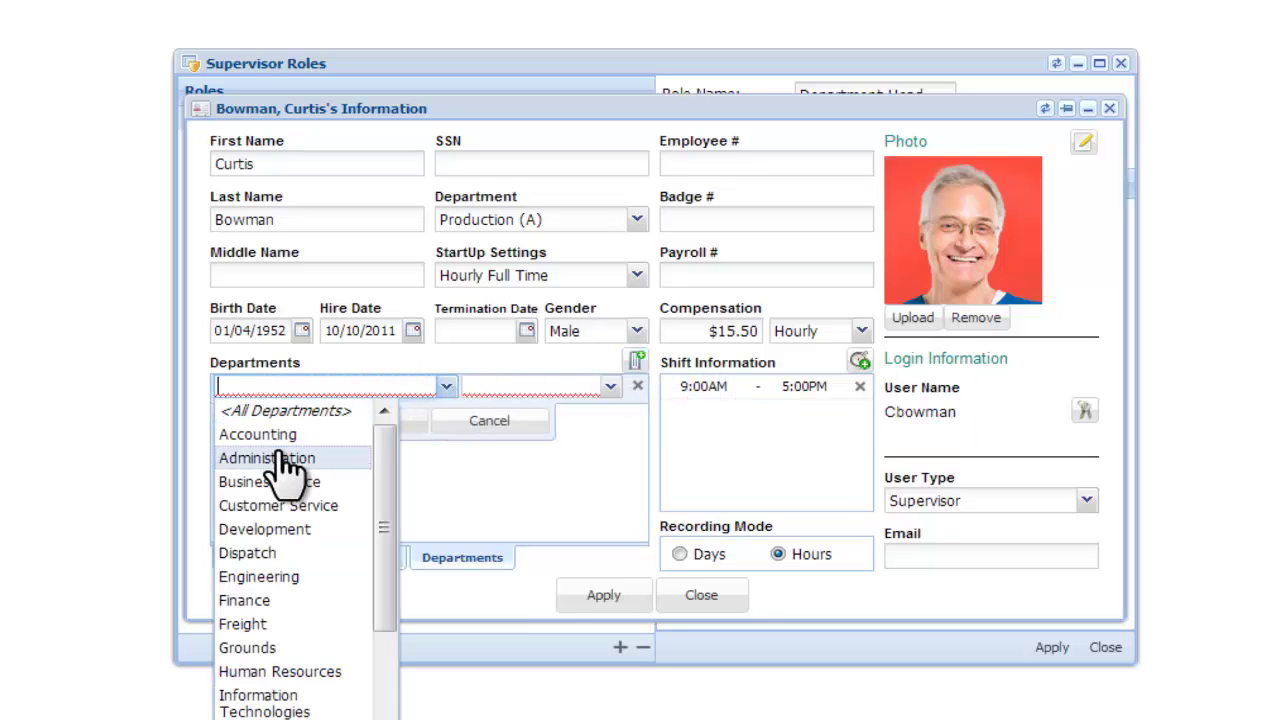
click(283, 456)
click(610, 387)
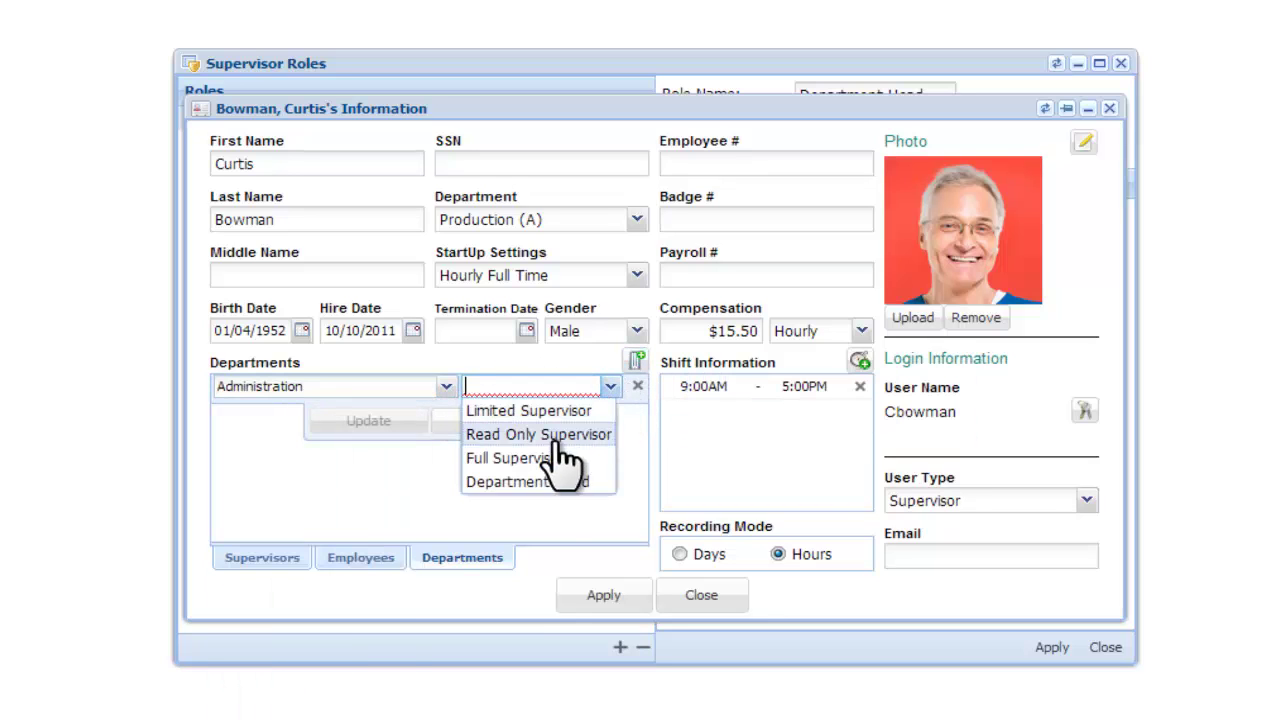
click(560, 481)
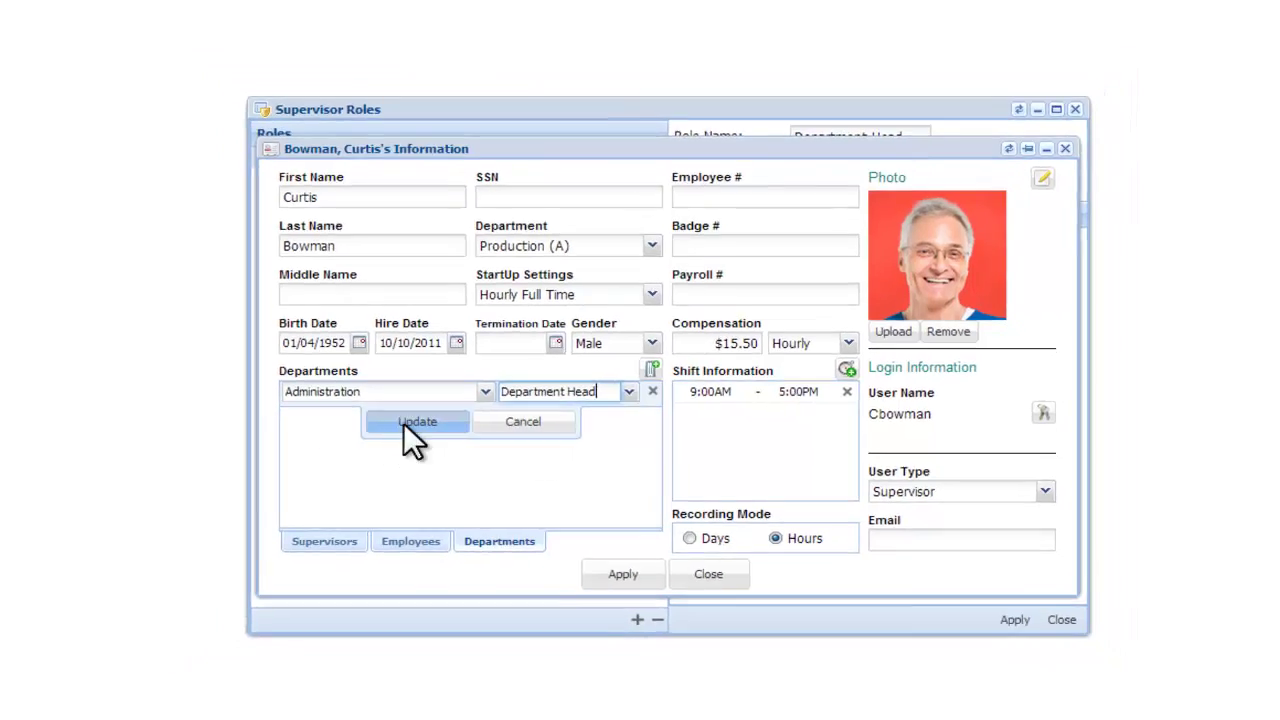
click(368, 421)
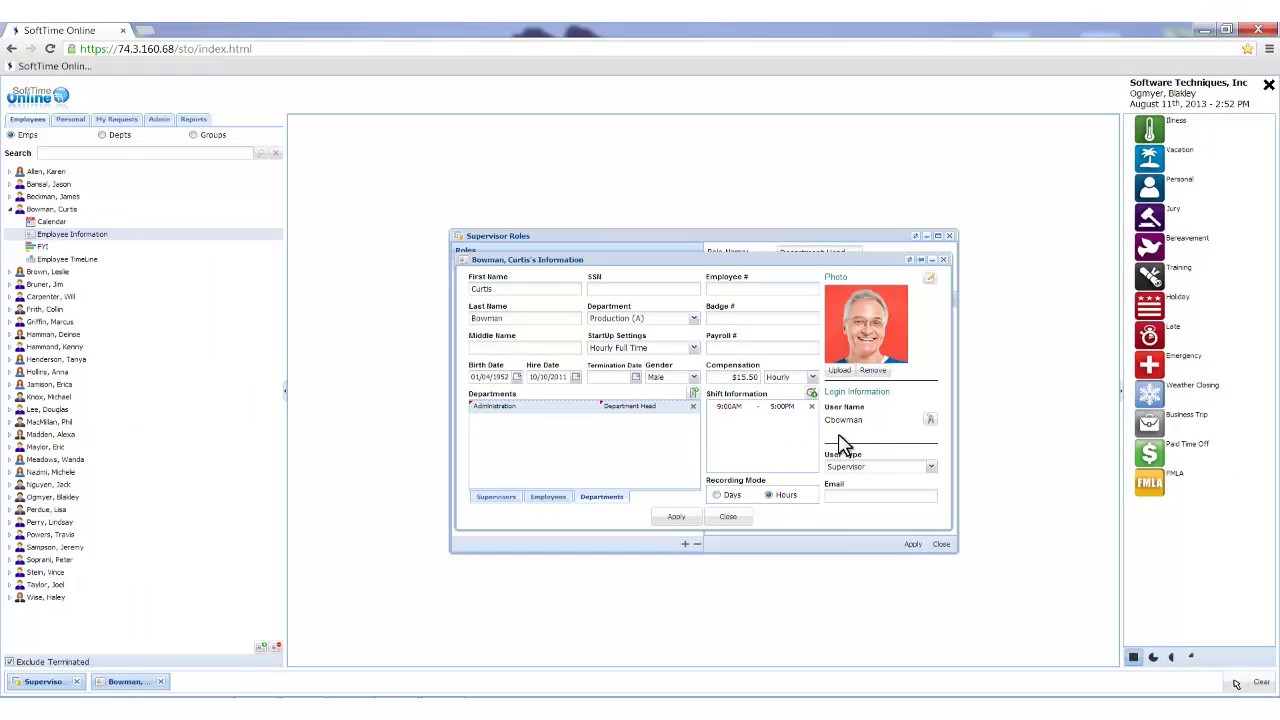